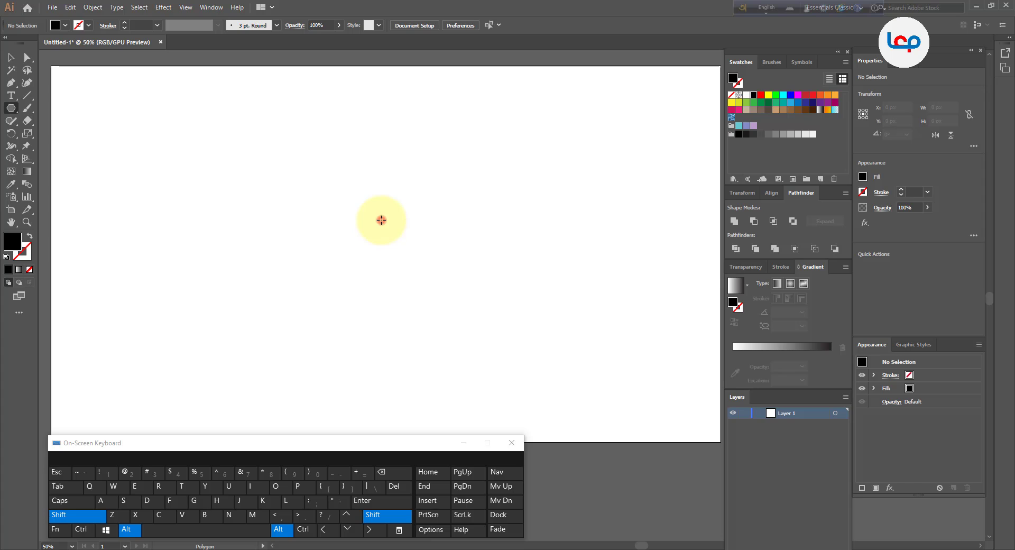
Draw a hexagon with a black stroke and no fill, scaled to about 292 by 253 px.
left_click_drag(381, 220, 412, 282)
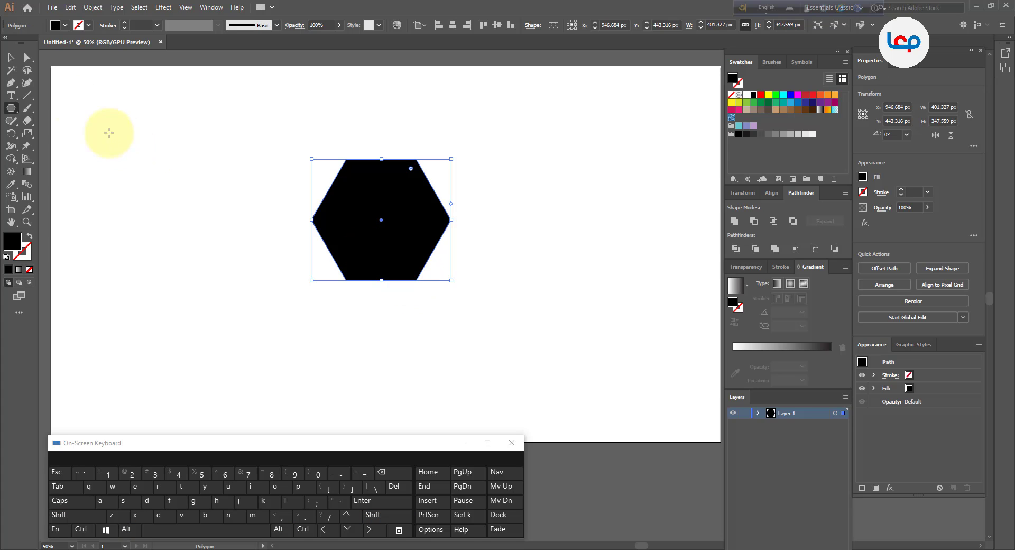
left_click(30, 236)
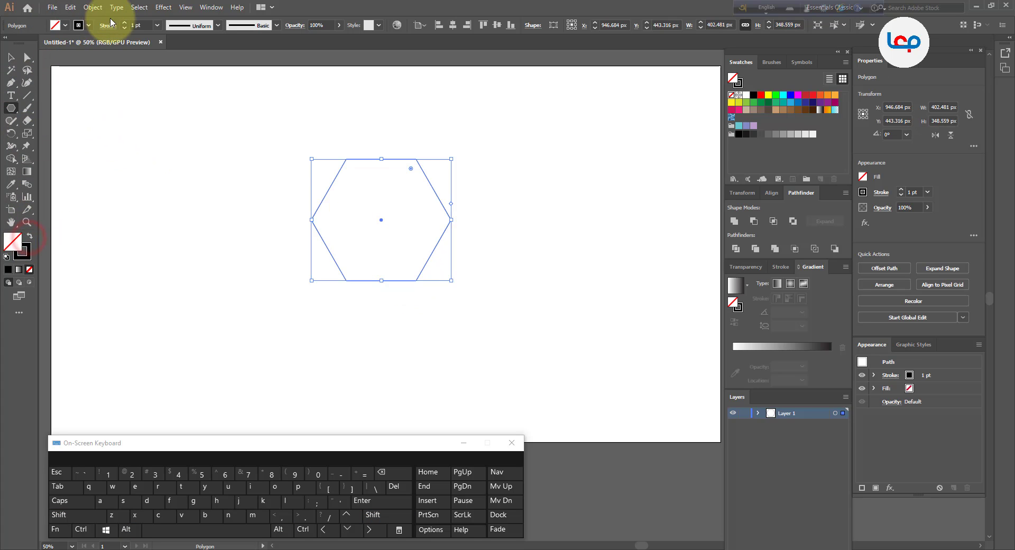
left_click(11, 57)
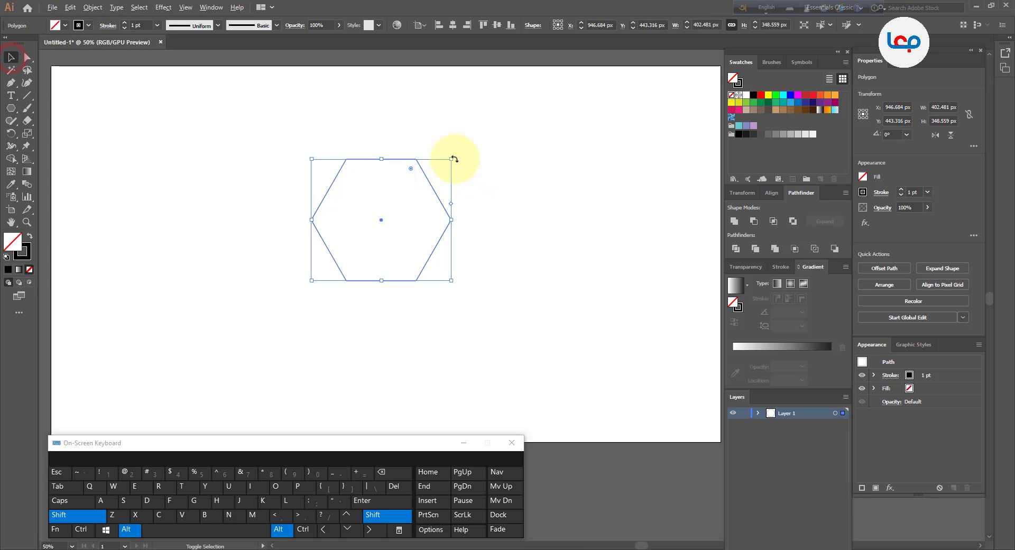
left_click_drag(451, 158, 446, 175)
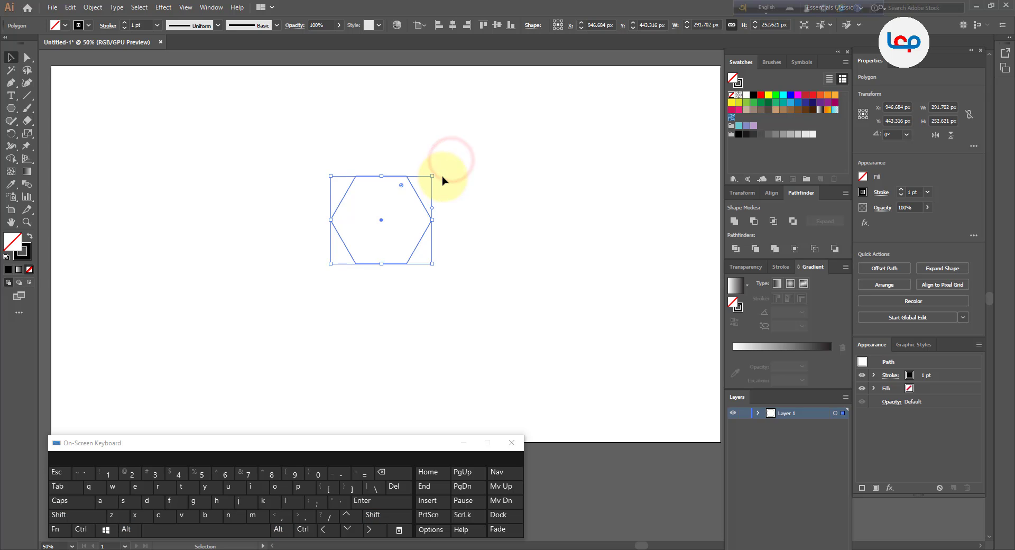
Rotate the hexagon 90° so it stands on a vertex and set its stroke weight to 28 pt.
scroll(407, 180, "up", 3)
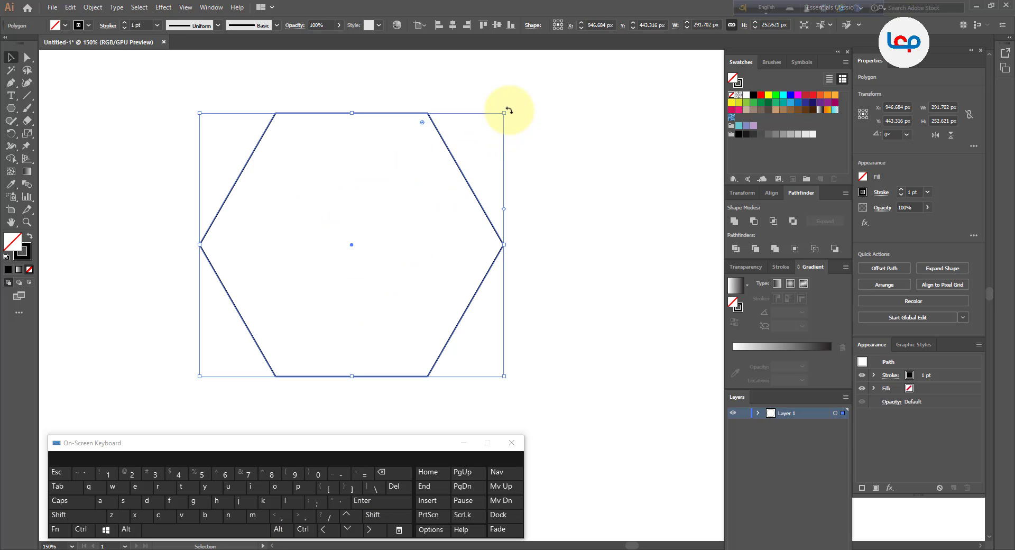
left_click_drag(508, 108, 245, 122)
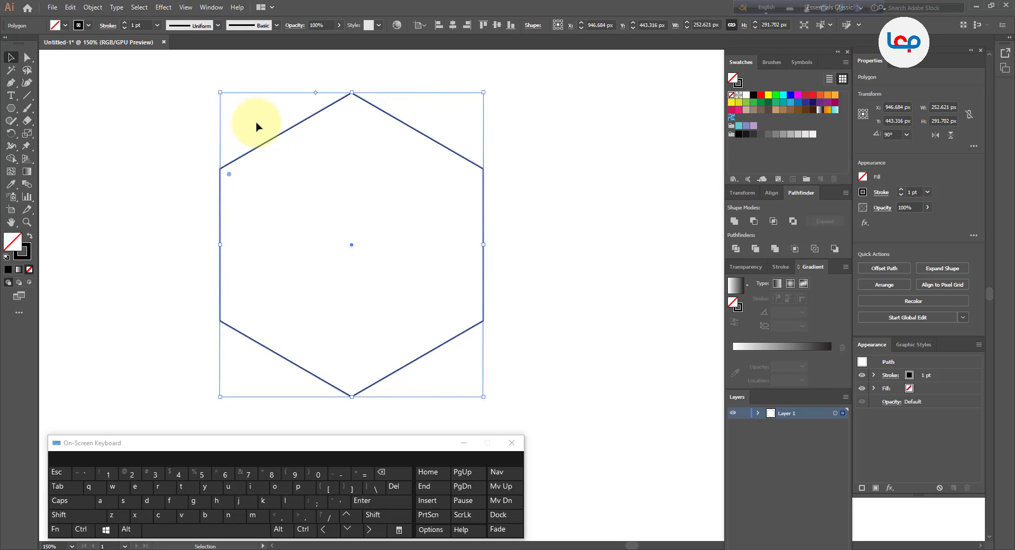
left_click(124, 24)
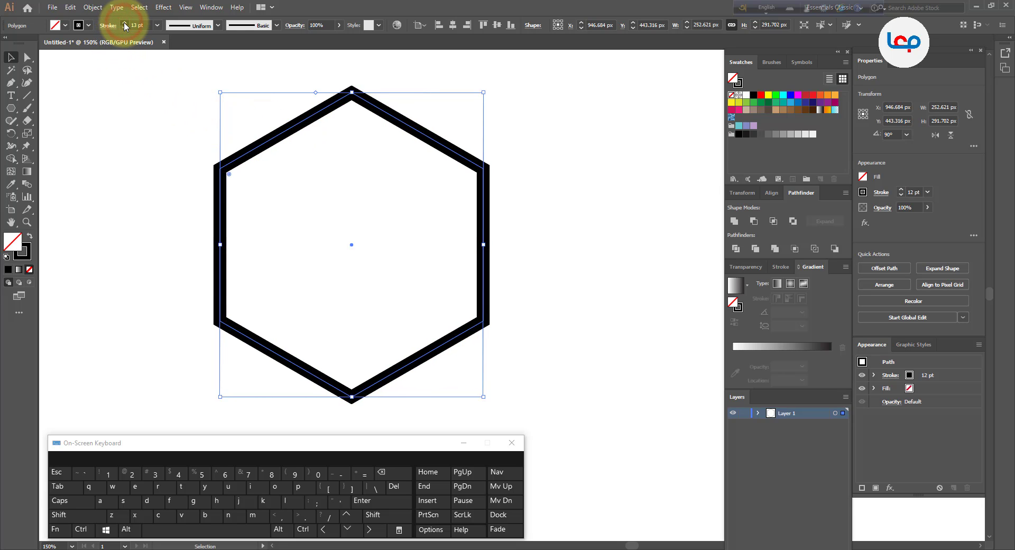
left_click_drag(124, 23, 125, 23)
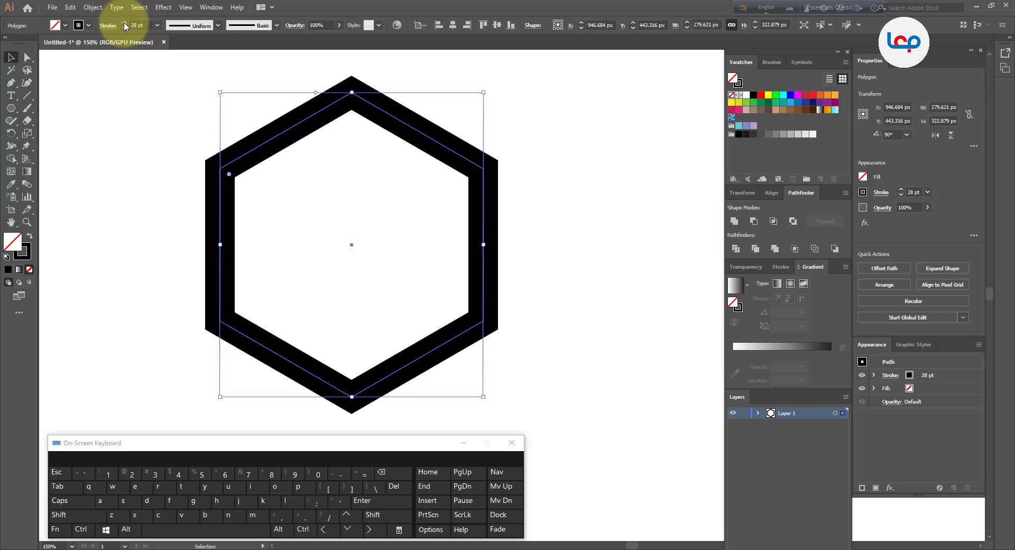
Expand the hexagon's fill and stroke into an editable ring shape.
scroll(335, 177, "down", 1)
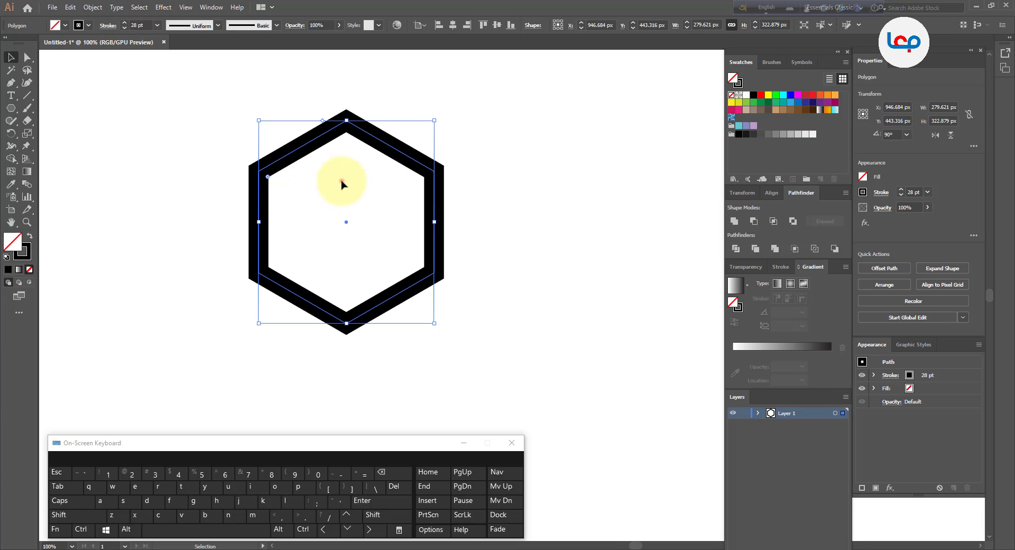
left_click(342, 181)
left_click(369, 121)
scroll(358, 169, "down", 3)
scroll(359, 164, "up", 3)
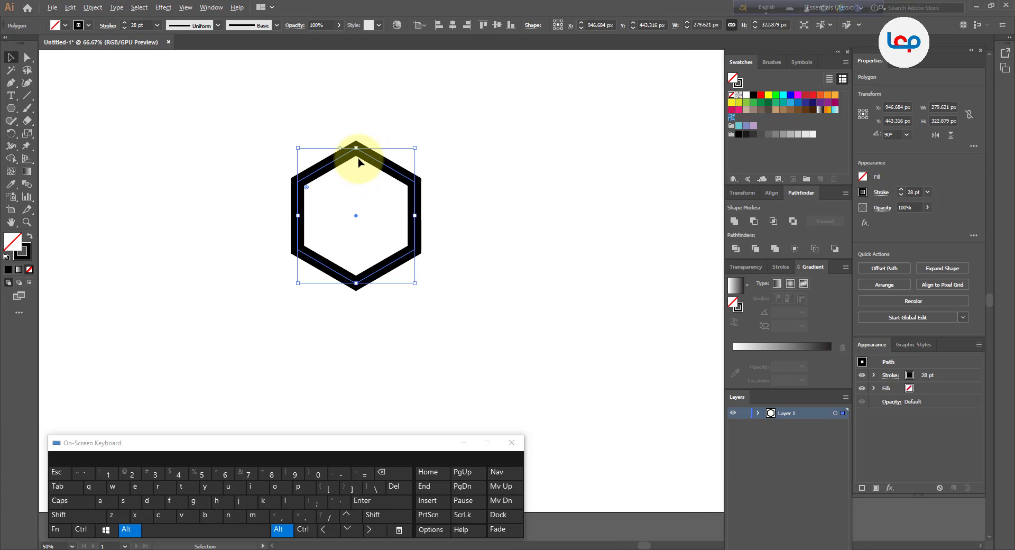
scroll(360, 161, "up", 1)
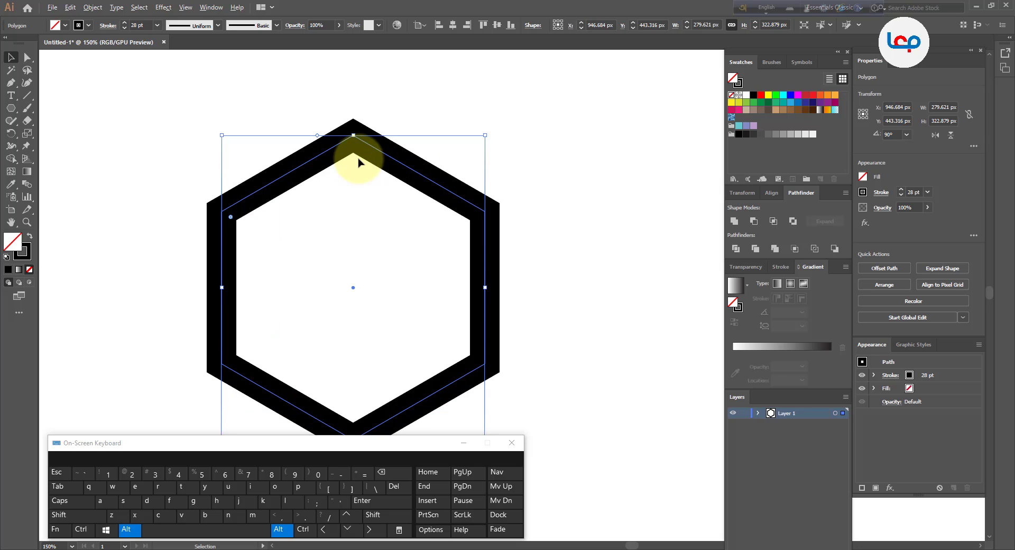
left_click(92, 7)
left_click(109, 120)
left_click(312, 320)
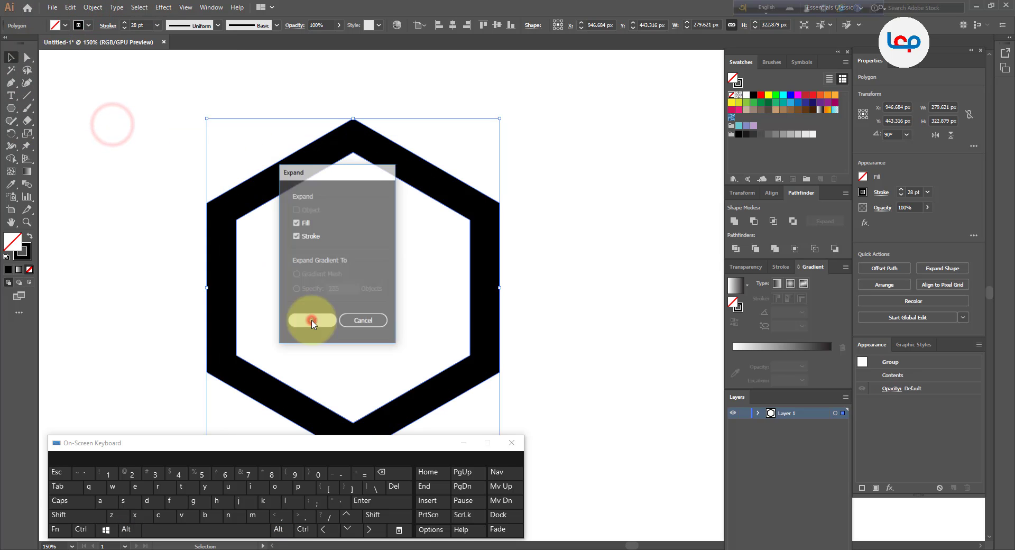
scroll(342, 279, "down", 1)
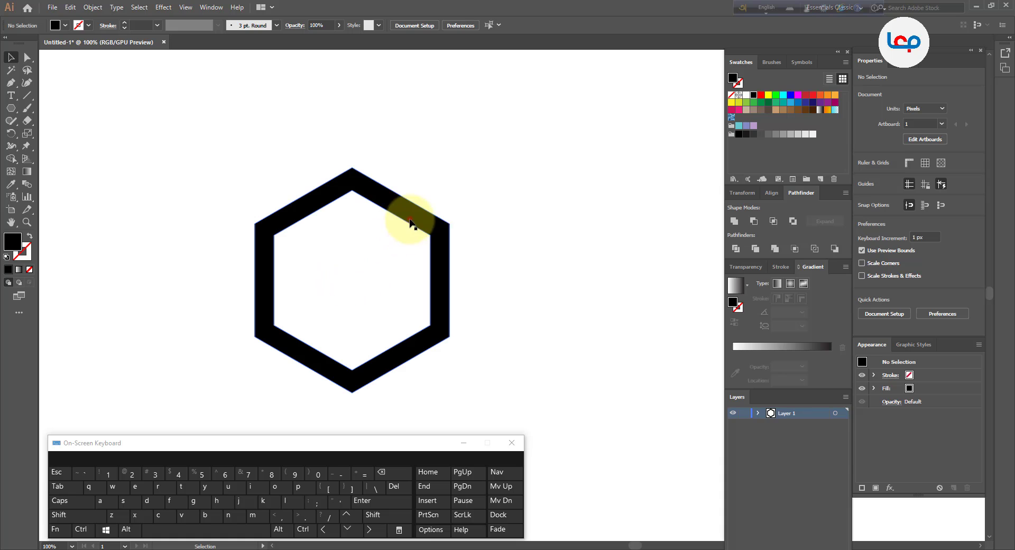
left_click_drag(414, 227, 356, 190)
Draw a vertical line about 203 px long across the hexagon's upper-left side with a 0.25 pt black stroke.
left_click(522, 206)
scroll(351, 225, "down", 1)
scroll(360, 185, "up", 2)
left_click(402, 116)
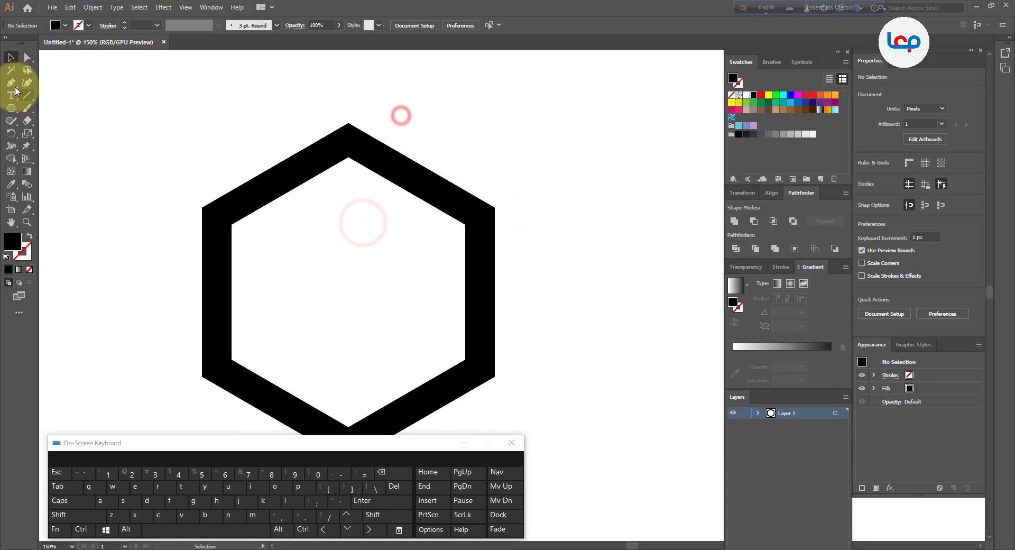
left_click(28, 95)
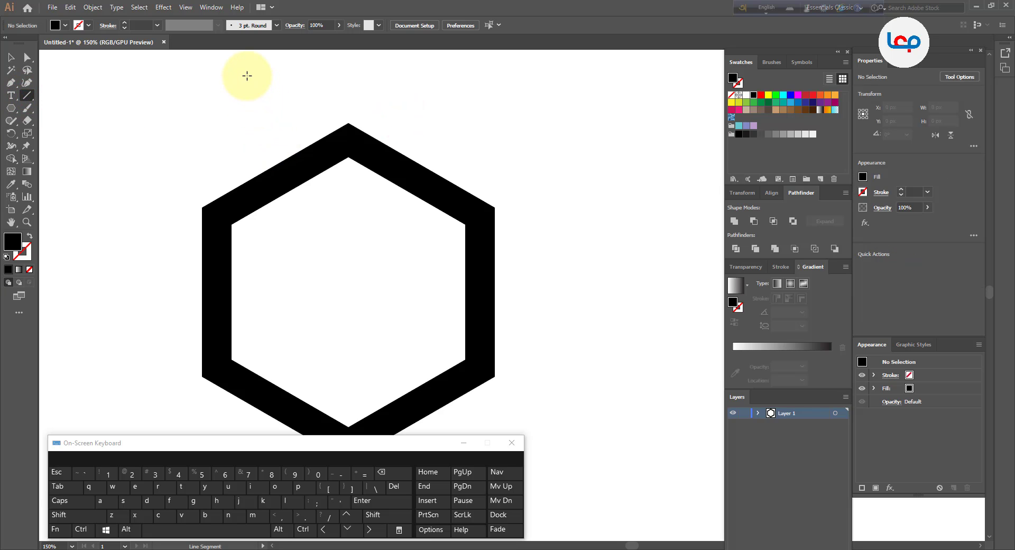
mouse_move(247, 76)
left_mouse_down()
mouse_move(246, 219)
mouse_move(259, 288)
left_mouse_up()
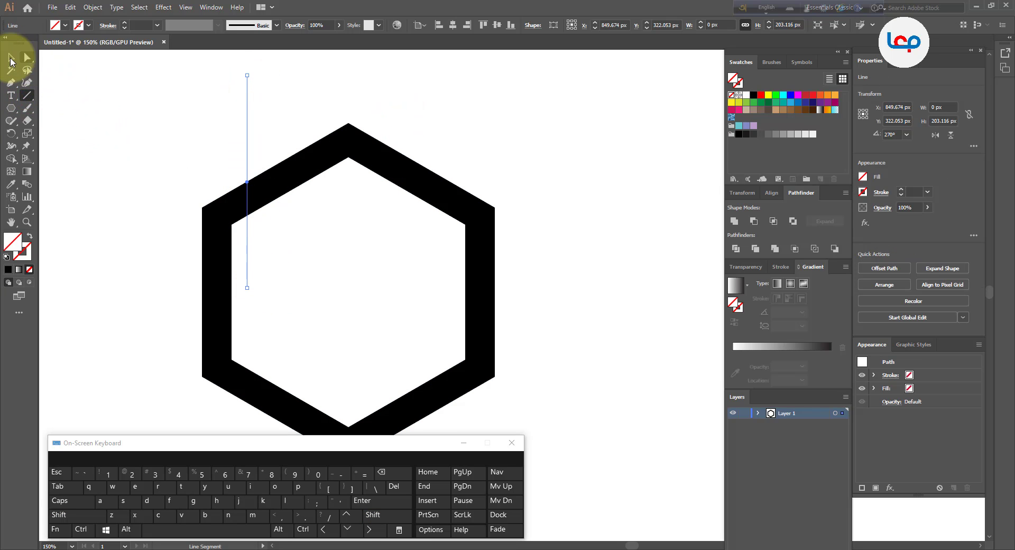
left_click(11, 59)
left_click(136, 98)
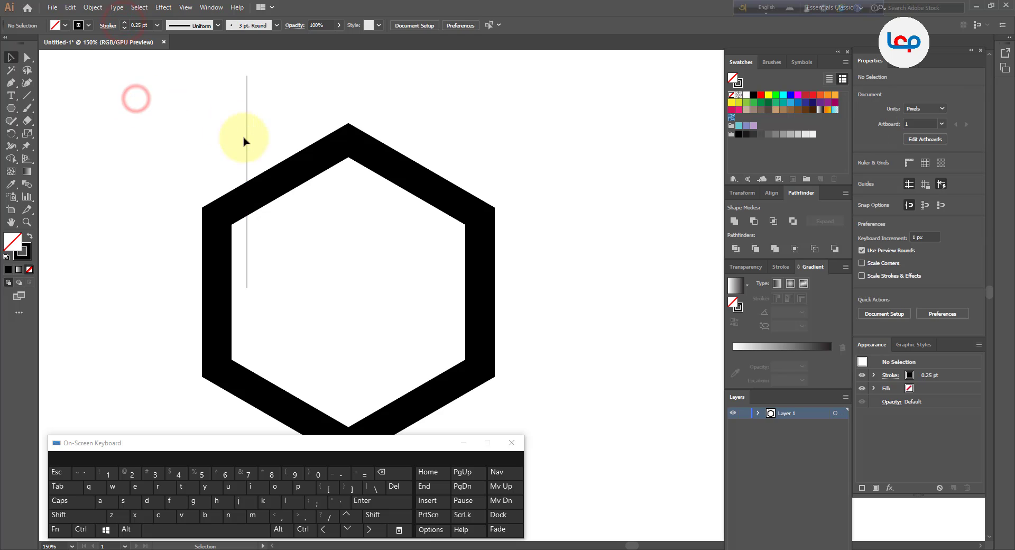
Duplicate the vertical line horizontally about 167 px to the right, across the hexagon's upper-right side.
left_click(250, 140)
left_click_drag(250, 140, 418, 145)
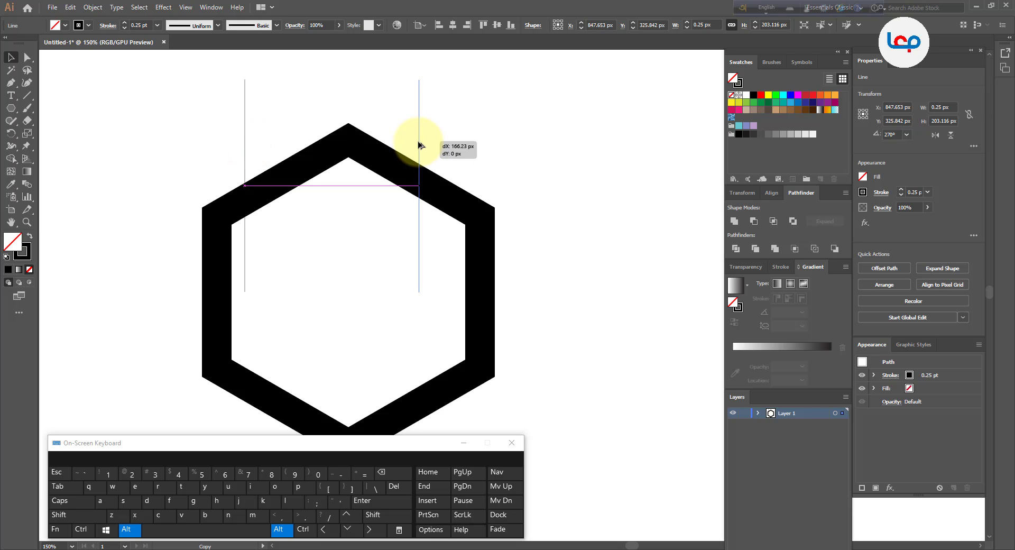
left_click_drag(420, 147, 420, 147)
Cut the hexagon along both lines with the Shape Builder, removing everything except the chevron piece between them at the top.
left_click_drag(480, 130, 193, 217)
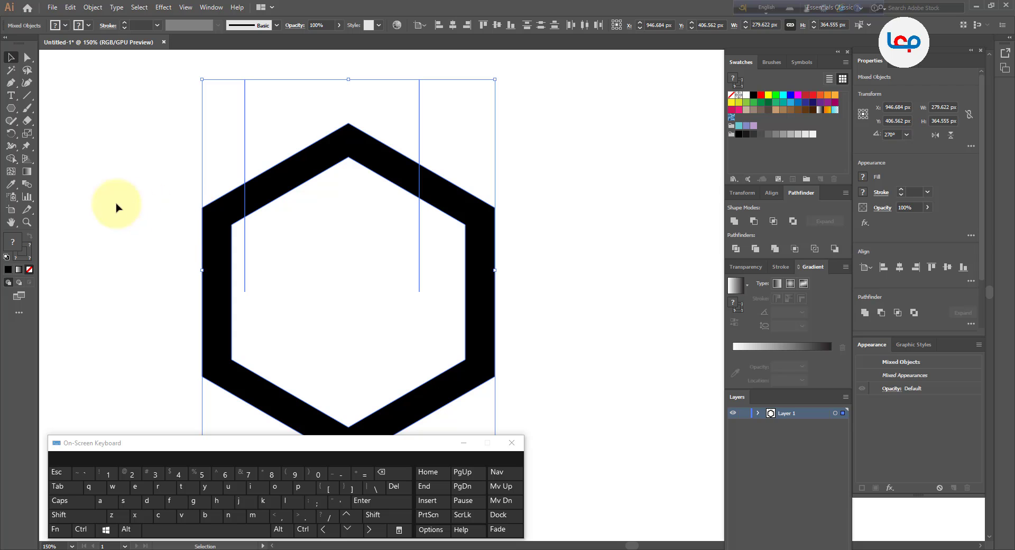
left_click(13, 161)
mouse_move(240, 120)
left_mouse_down()
mouse_move(389, 99)
mouse_move(450, 108)
left_mouse_up()
left_click_drag(543, 255, 192, 247)
left_click(10, 57)
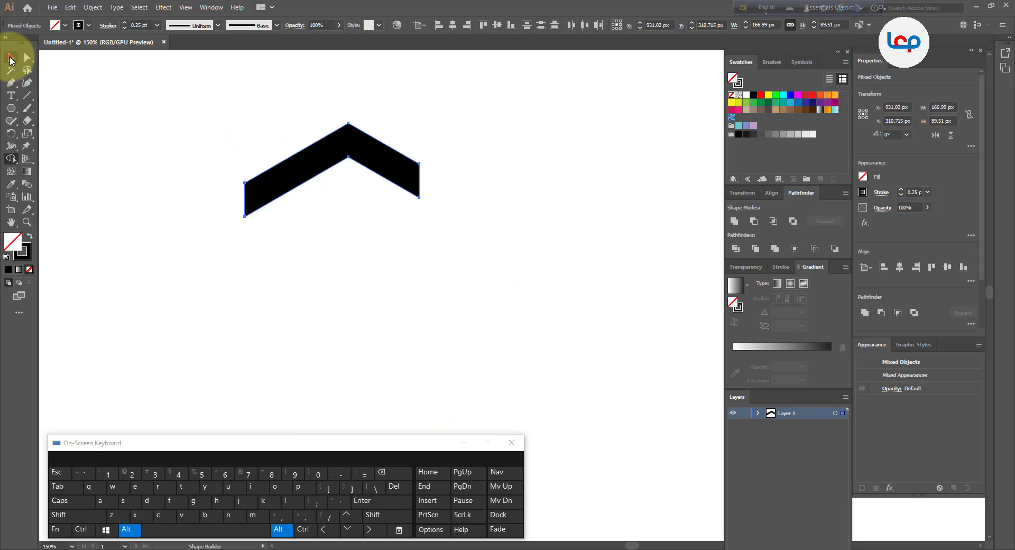
left_click(344, 265)
Rotate the chevron clockwise to an angle of about 322° and shift it down and to the right.
scroll(354, 197, "down", 2)
scroll(352, 182, "down", 2)
scroll(358, 193, "up", 1)
left_click(358, 192)
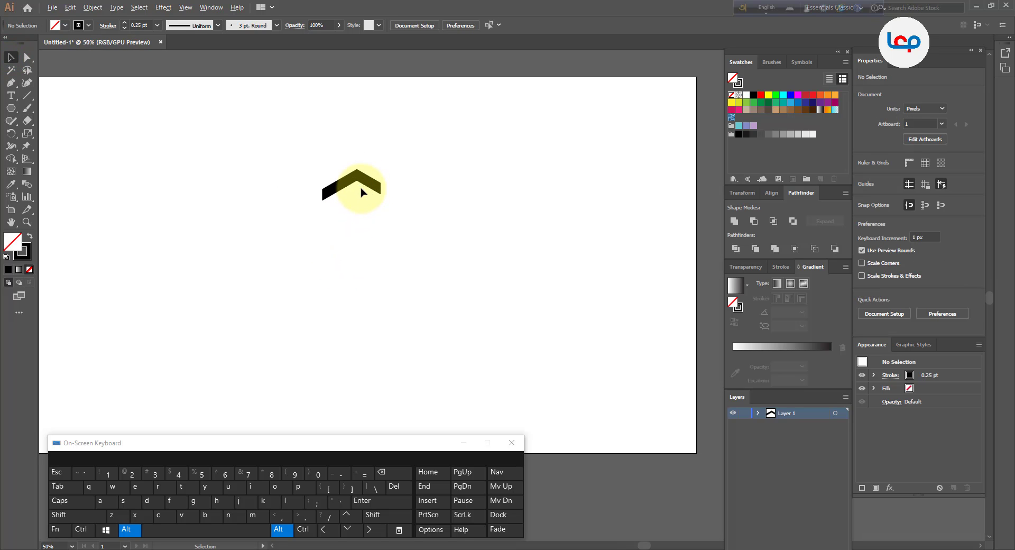
left_click(376, 186)
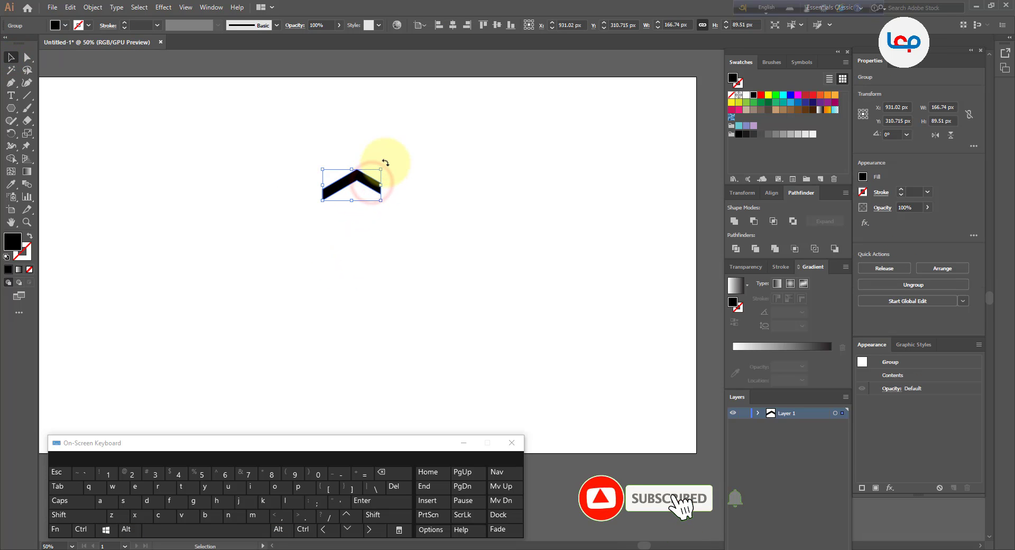
left_click_drag(386, 162, 394, 210)
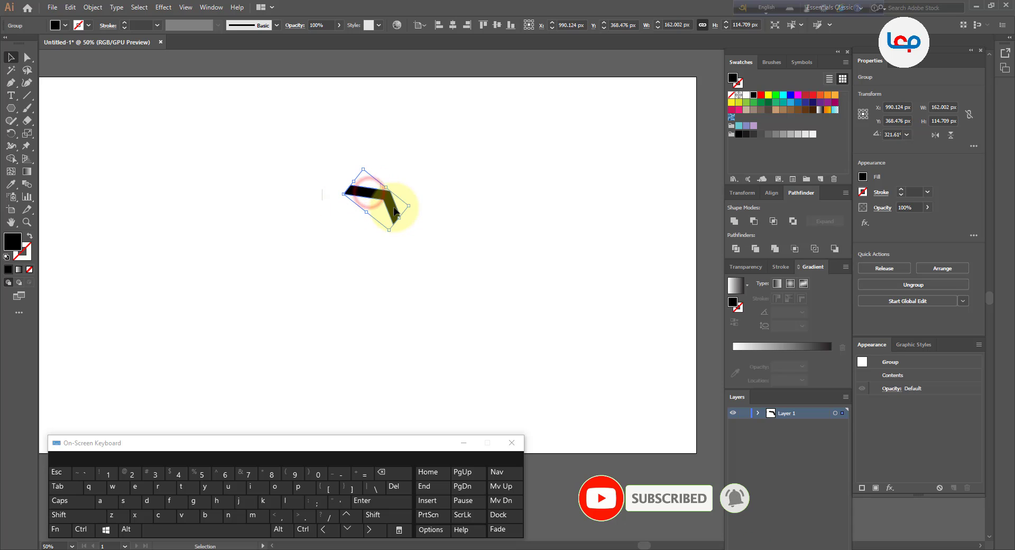
Turn the chevron slightly further to about 314° and move it farther right on the artboard.
left_click(10, 133)
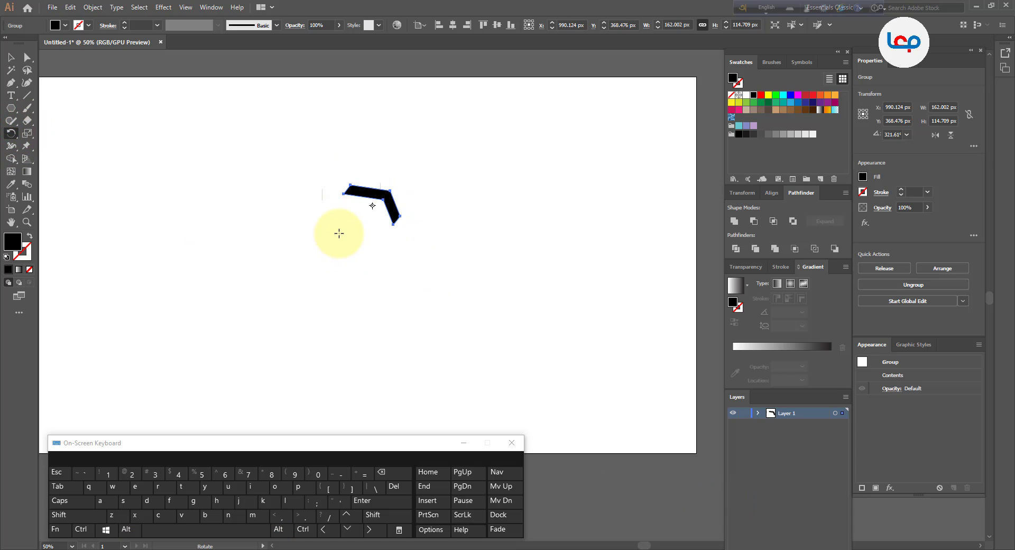
left_click_drag(392, 215, 236, 166)
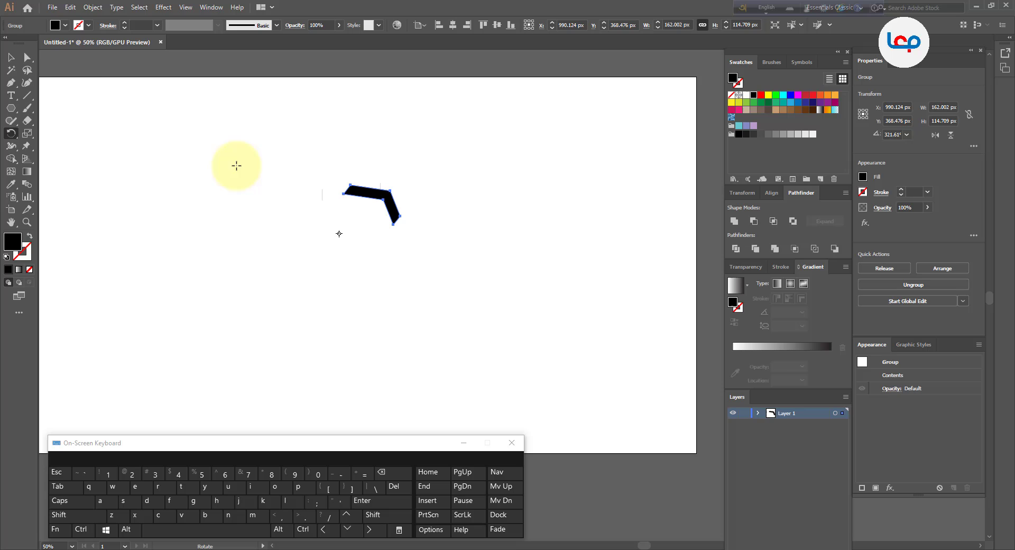
left_click(11, 58)
left_click_drag(392, 207, 438, 203)
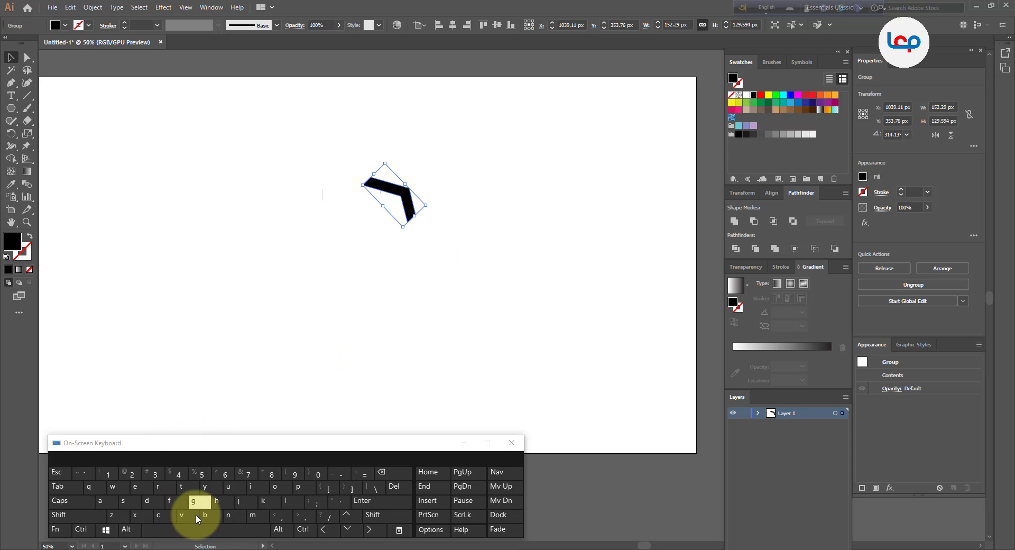
Switch to Calculator and divide 360 by 6 to work out the rotation angle, then close it.
left_click(201, 549)
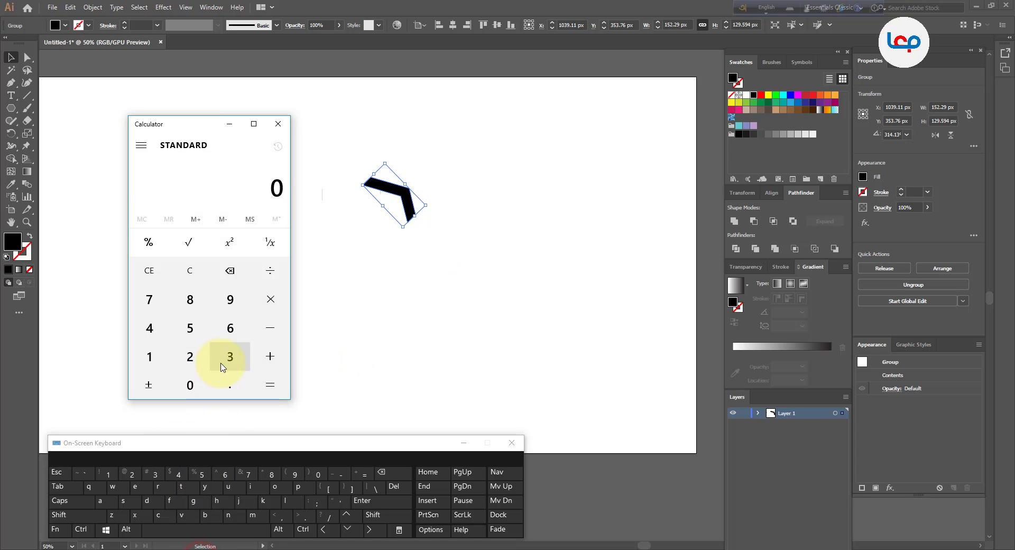
left_click(231, 329)
left_click(190, 385)
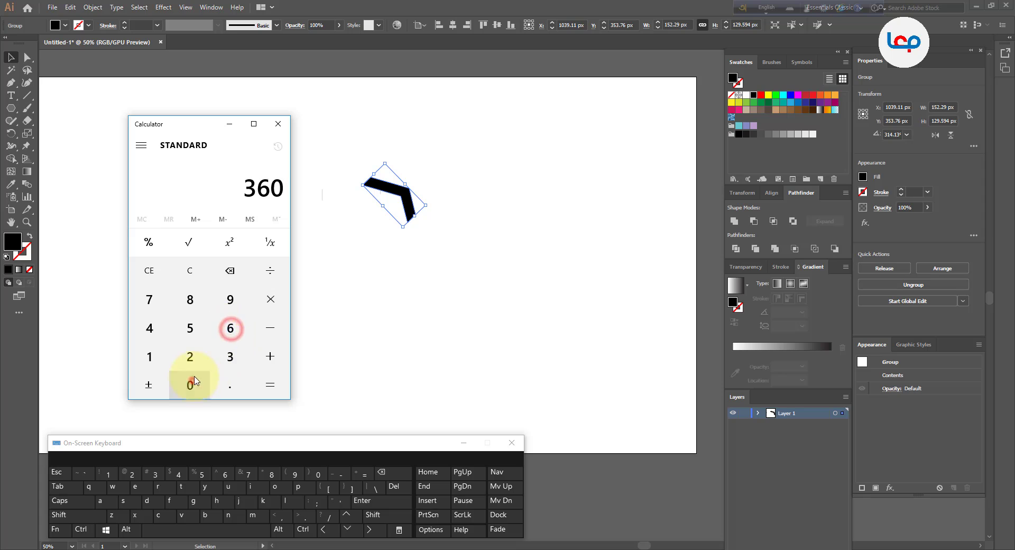
left_click(270, 270)
left_click(231, 331)
left_click(271, 382)
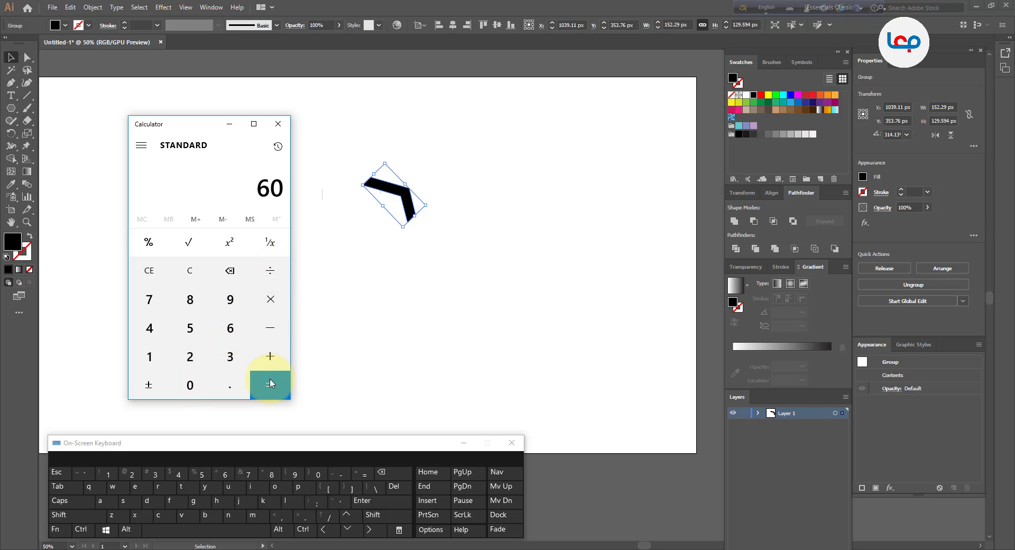
left_click(275, 123)
Try to rotate a copy of the chevron freehand around a centre point below it, and undo it.
left_click(296, 192)
left_click(392, 245)
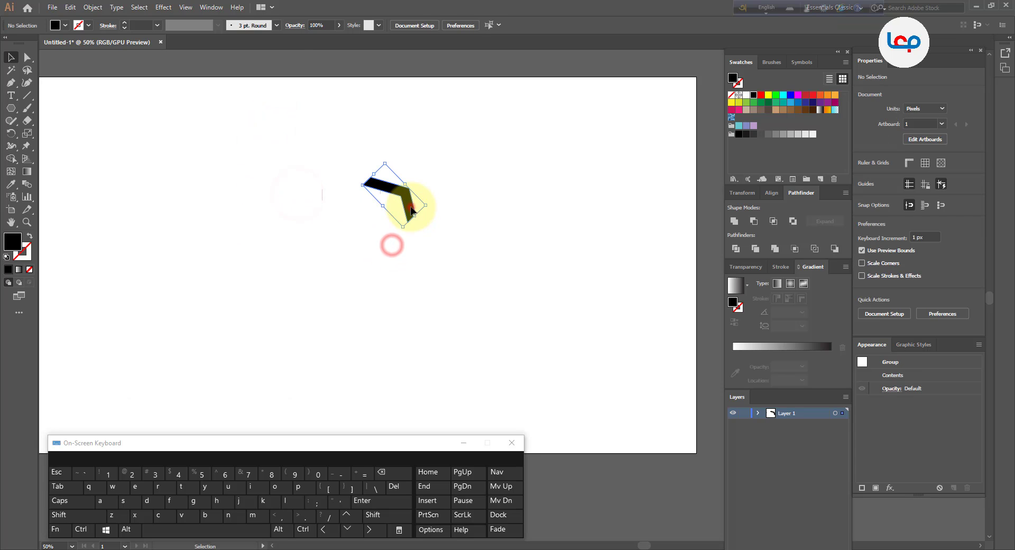
left_click(411, 210)
left_click(11, 134)
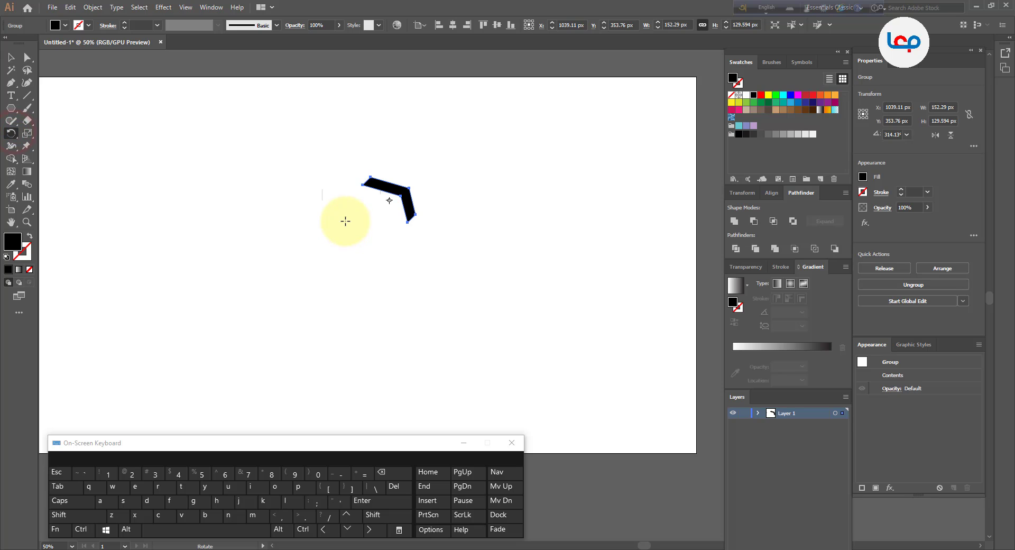
left_click_drag(410, 212, 390, 154)
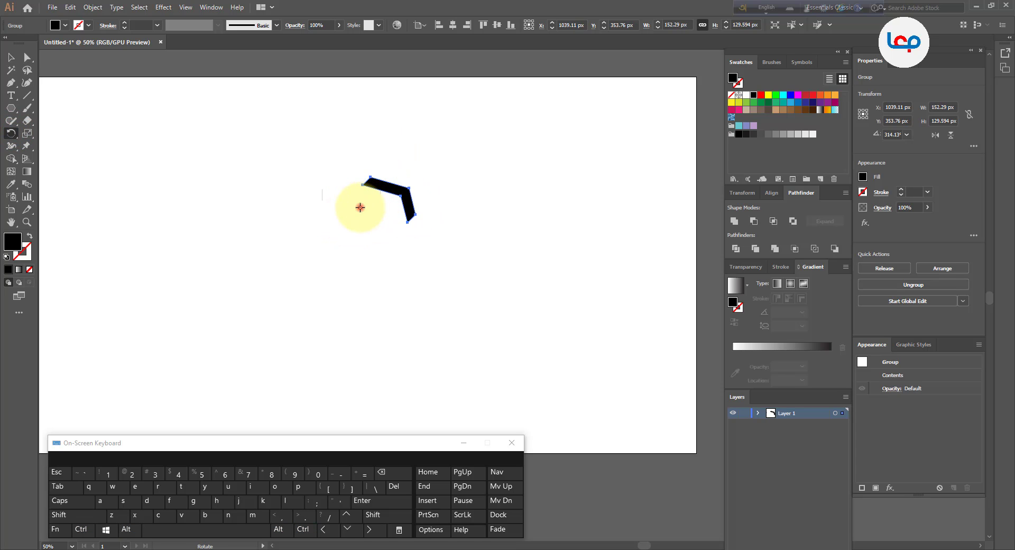
left_click_drag(389, 167, 357, 214)
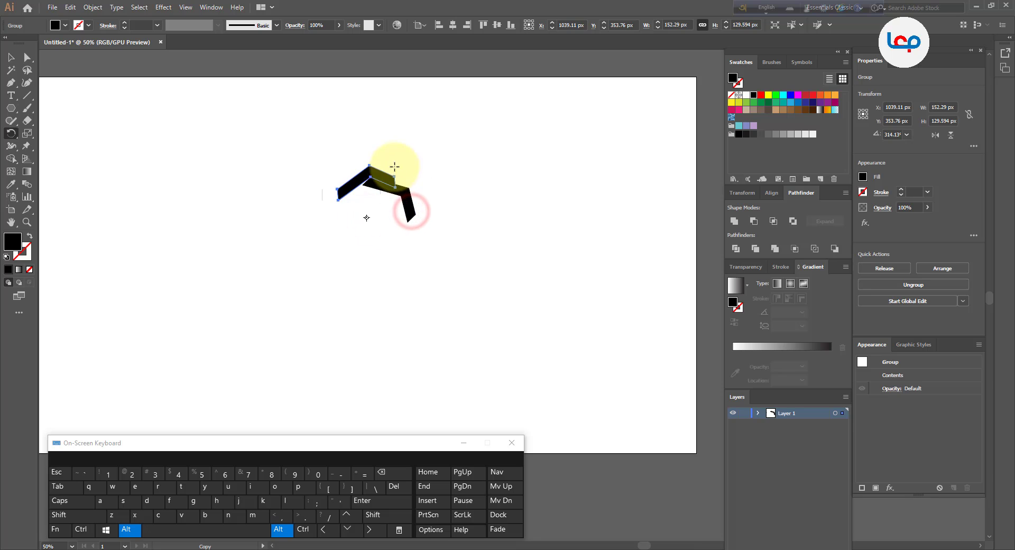
key("ctrl+z")
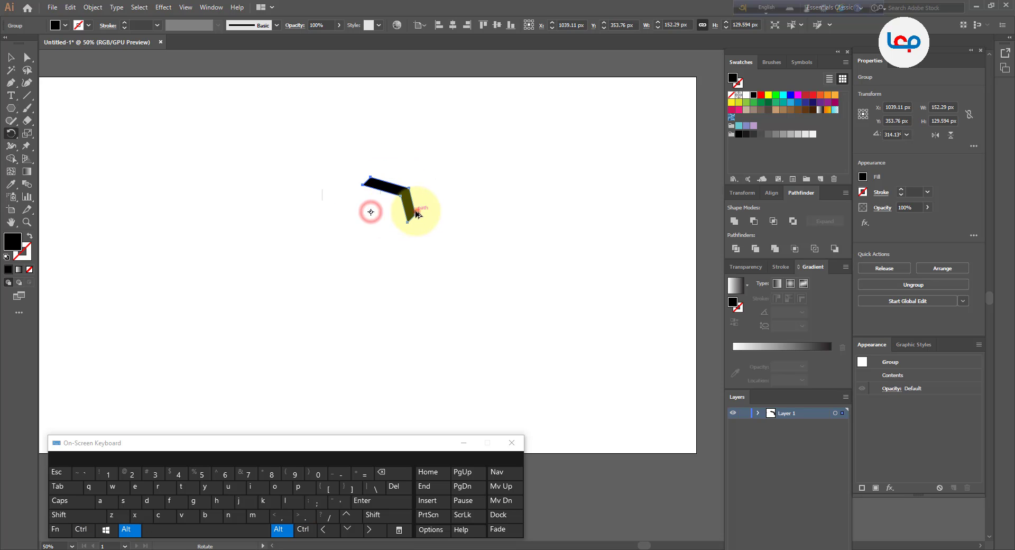
Try rotating the chevron and copies of it around several trial centre points, and undo the trials.
left_click(404, 189, "alt")
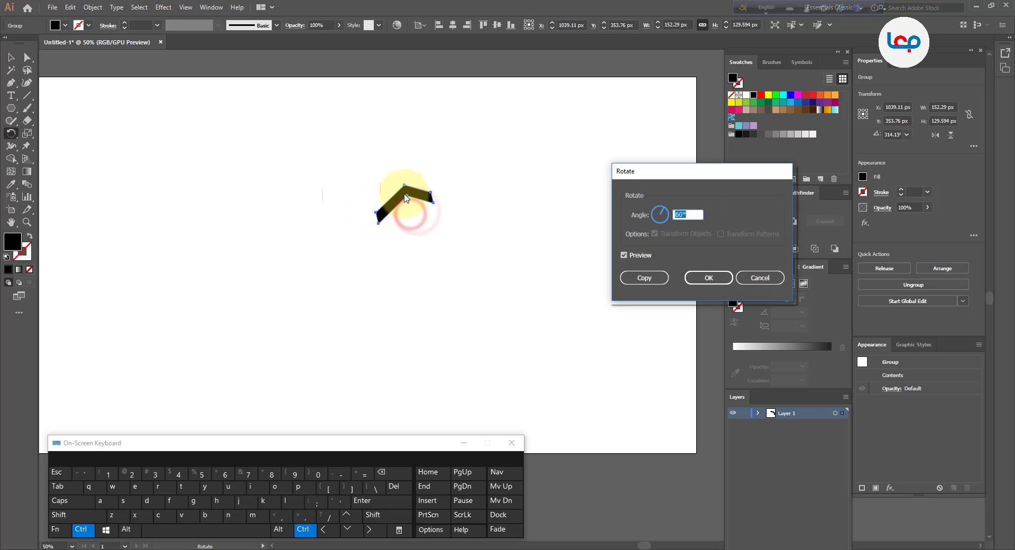
left_click(749, 278)
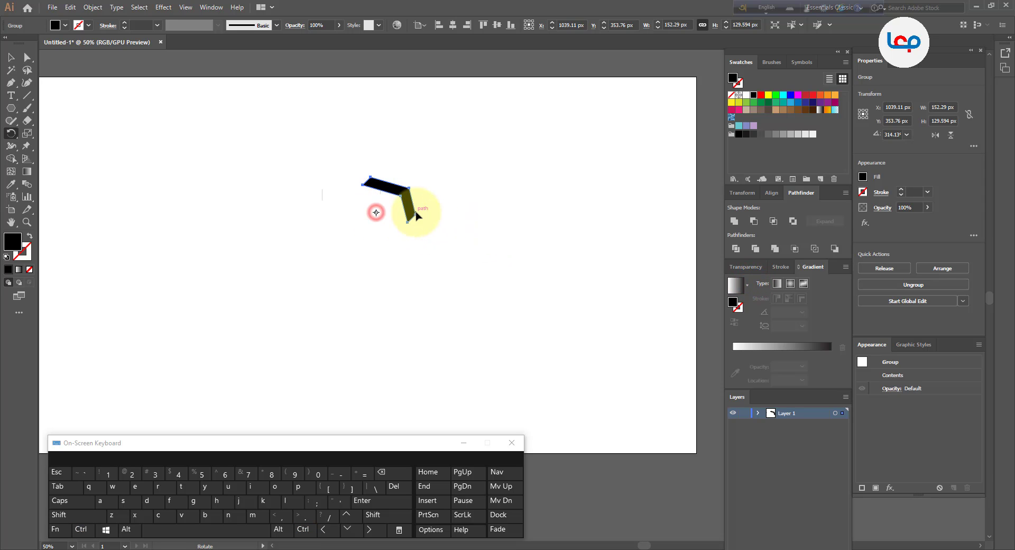
left_click_drag(401, 176, 401, 177)
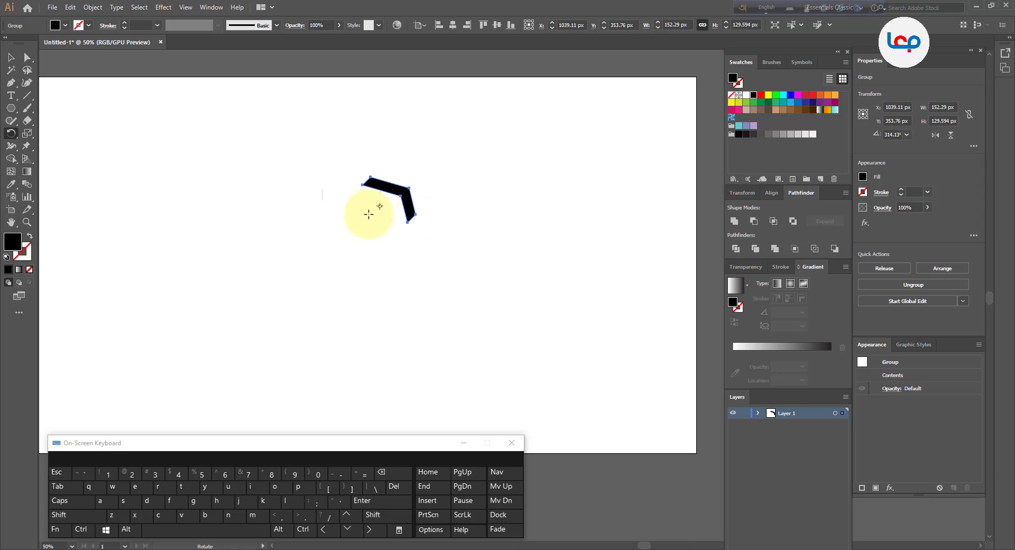
left_click_drag(398, 176, 392, 169)
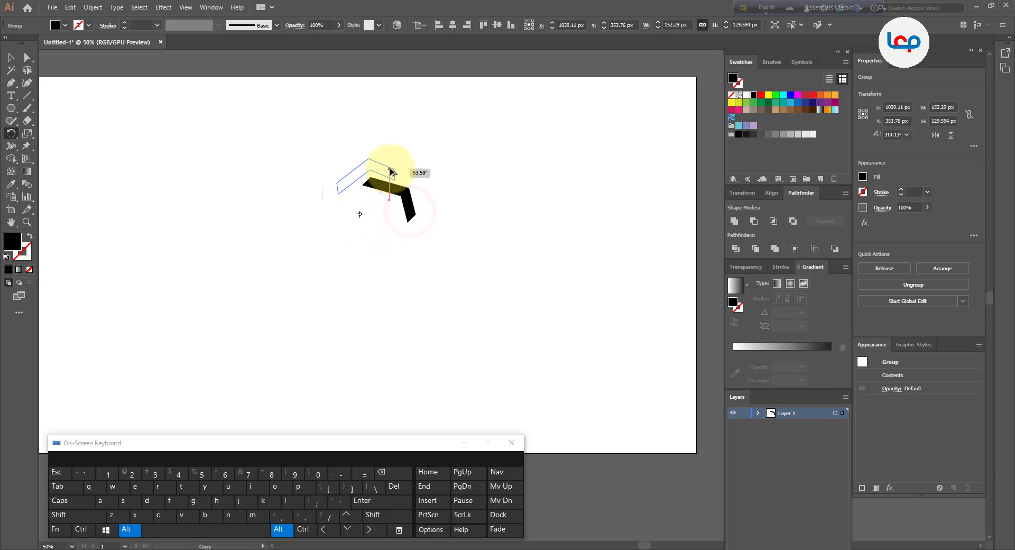
left_click_drag(392, 171, 392, 172)
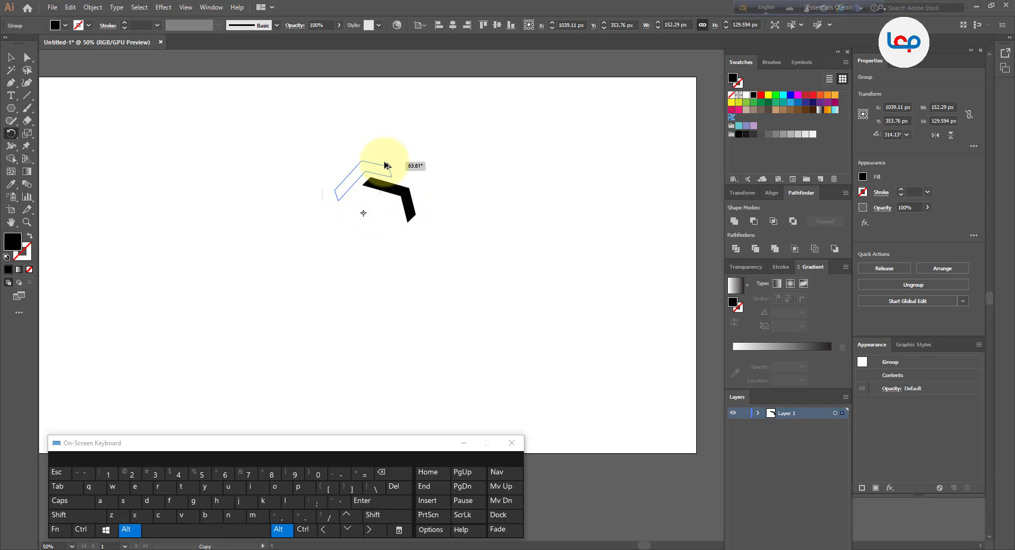
key("ctrl+z")
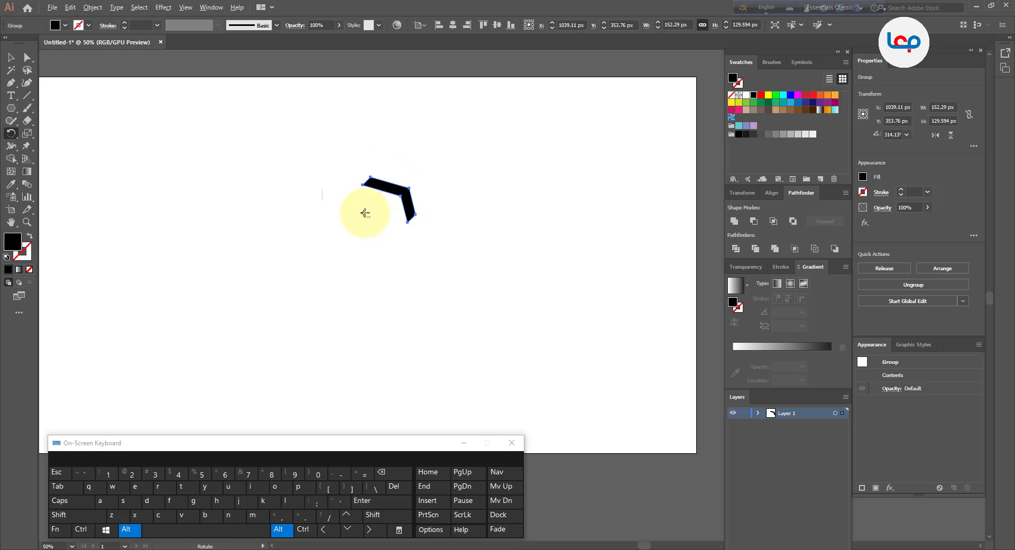
Rotate a copy of the chevron 60° around a centre point below it, and repeat until six chevrons form a ring.
left_click(363, 212, "alt")
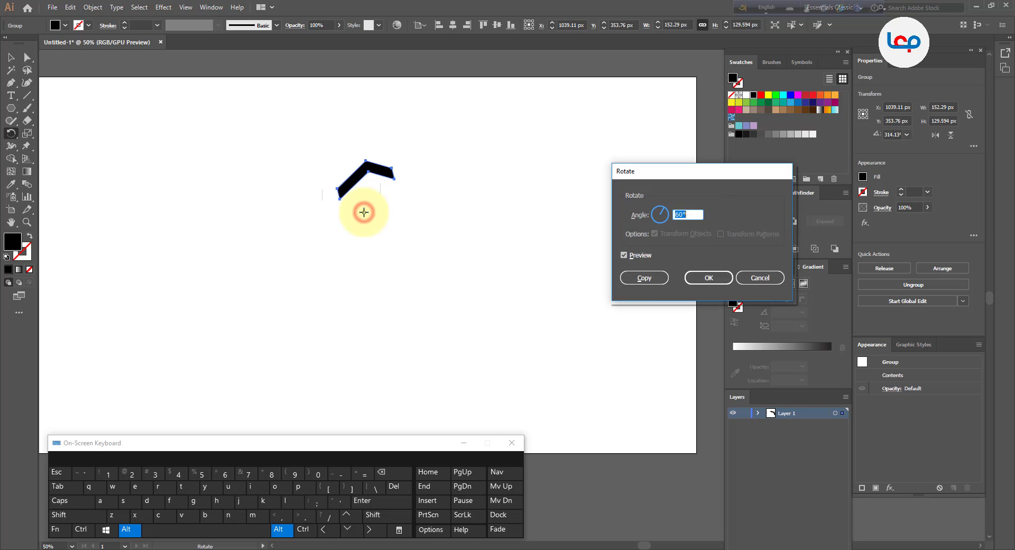
left_click(638, 278)
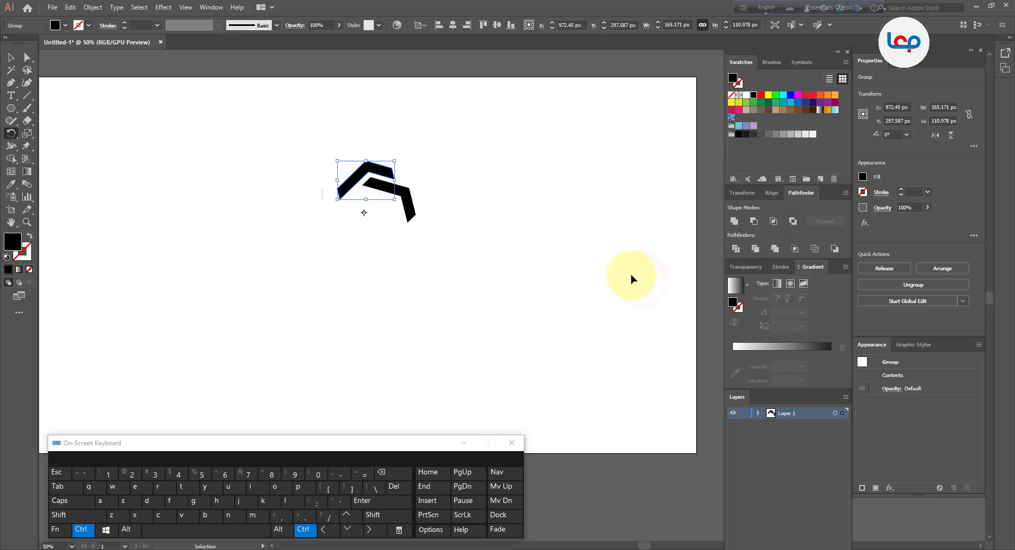
key("ctrl+d")
key("ctrl+d")
key("ctrl+d")
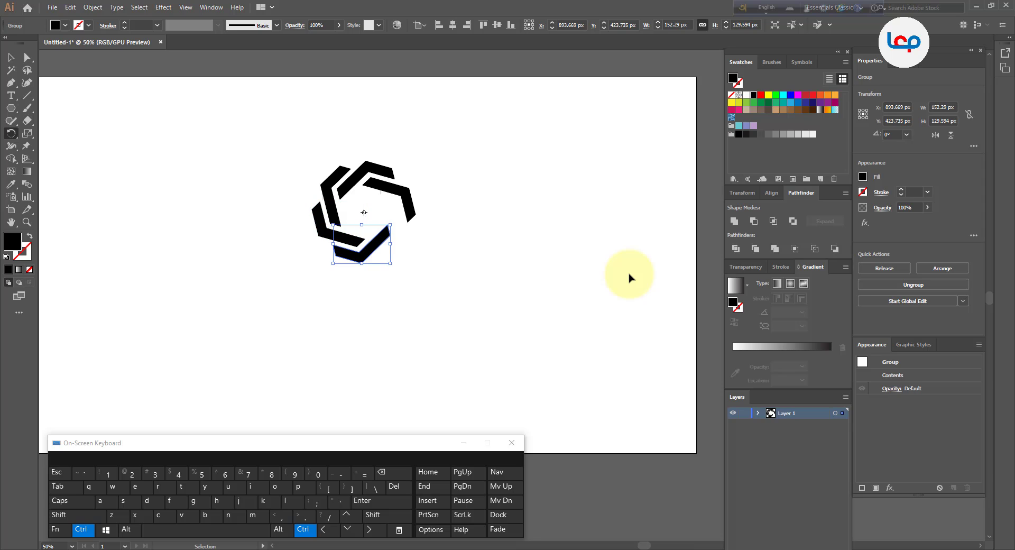
key("ctrl+d")
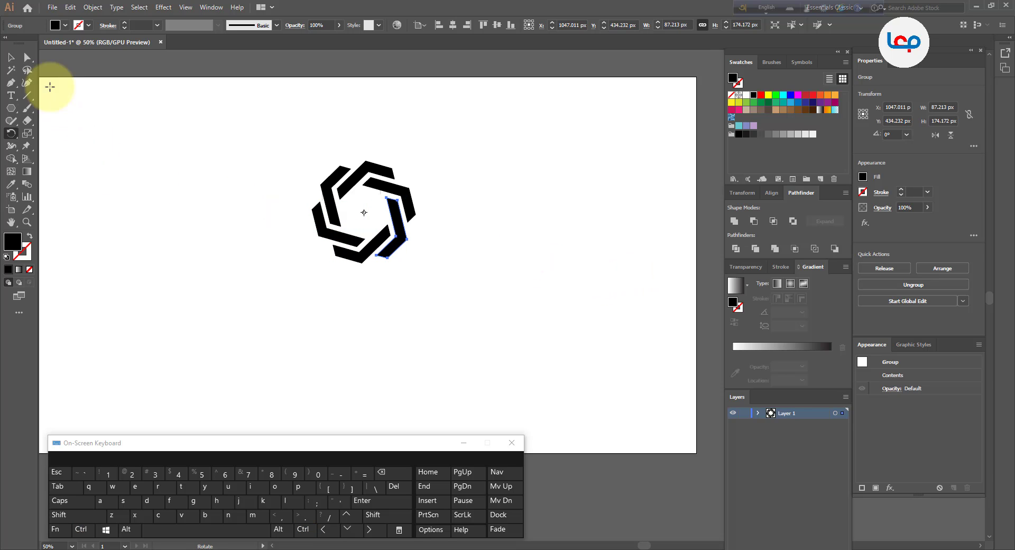
Select the whole ring of chevrons and scale it up proportionally from its centre to about 588 × 579 px.
left_click(11, 59)
left_click(241, 205)
left_click_drag(274, 140, 403, 310)
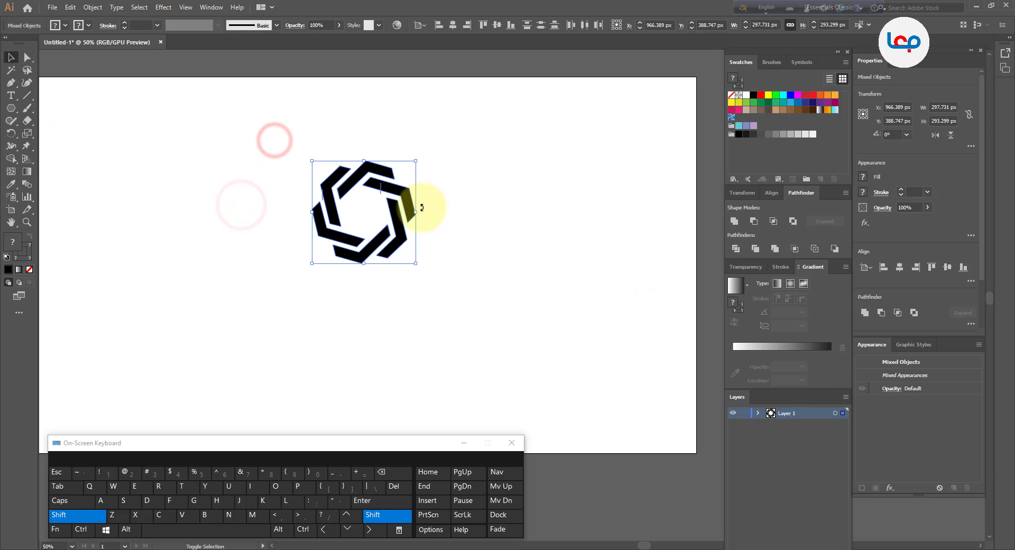
left_click_drag(413, 164, 466, 111)
left_click(545, 176)
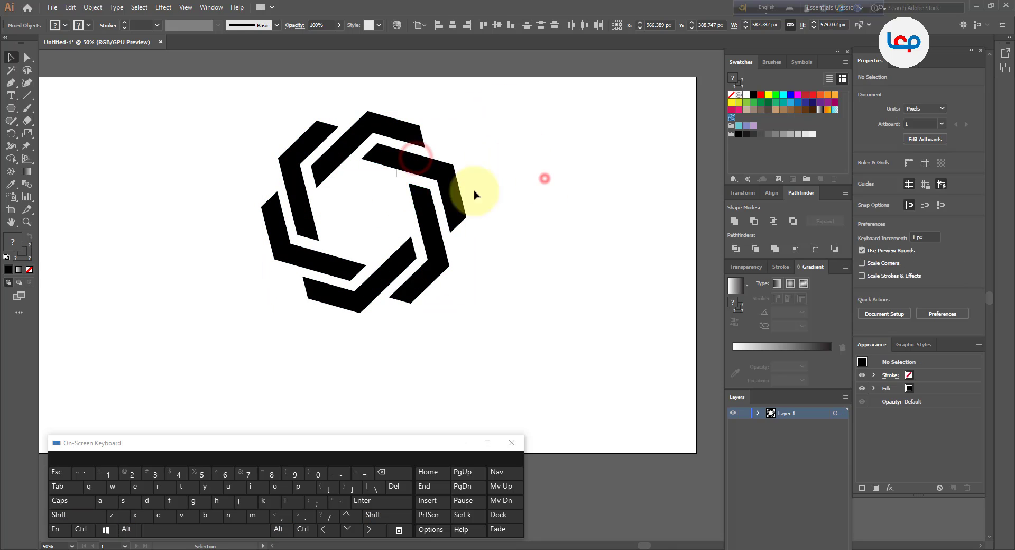
Move the whole logo to the right half of the artboard, at about X 1411 px and Y 540 px.
left_click(394, 175)
scroll(339, 201, "down", 3)
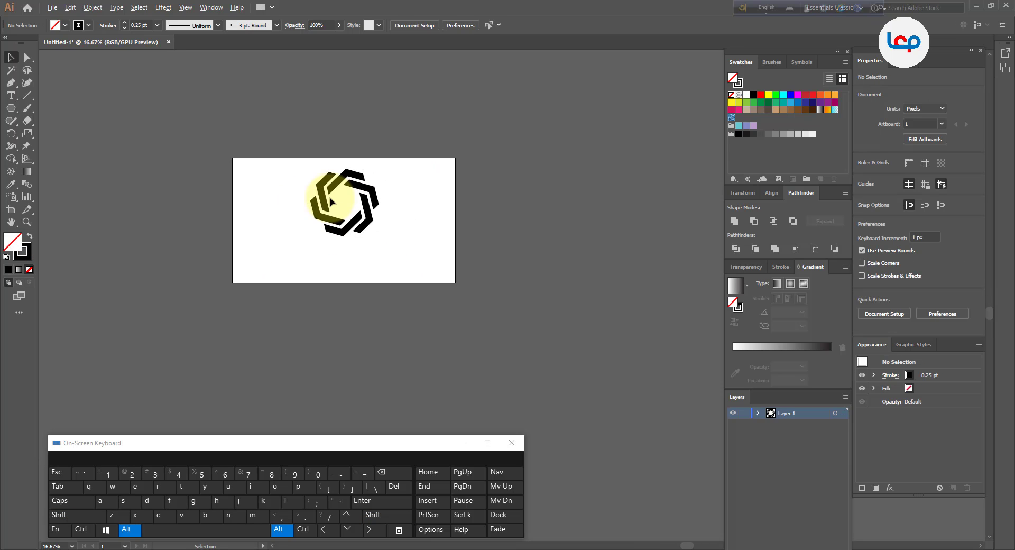
left_click_drag(294, 157, 370, 233)
left_click_drag(369, 233, 427, 220)
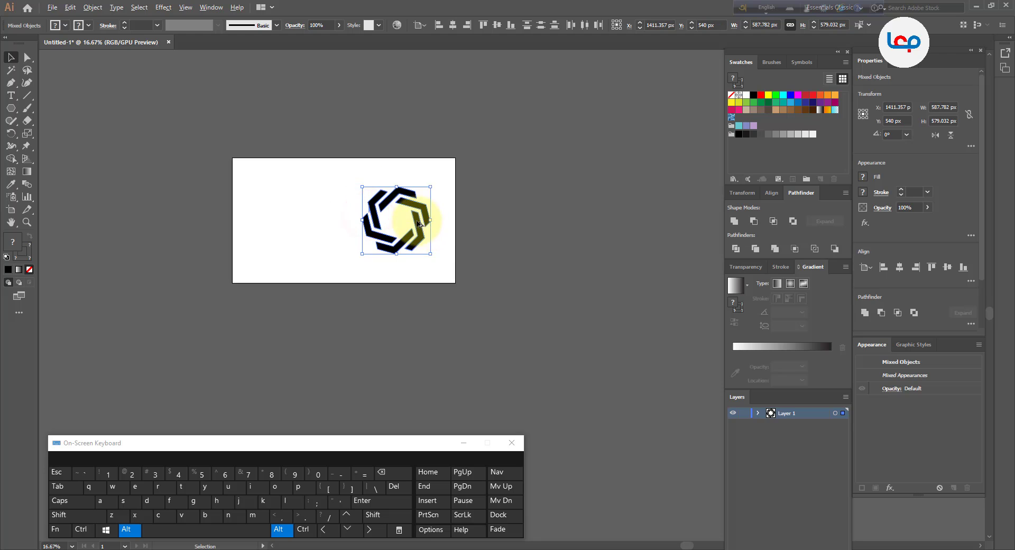
scroll(420, 223, "up", 3)
scroll(422, 215, "down", 1)
scroll(465, 216, "up", 1)
scroll(517, 220, "up", 1)
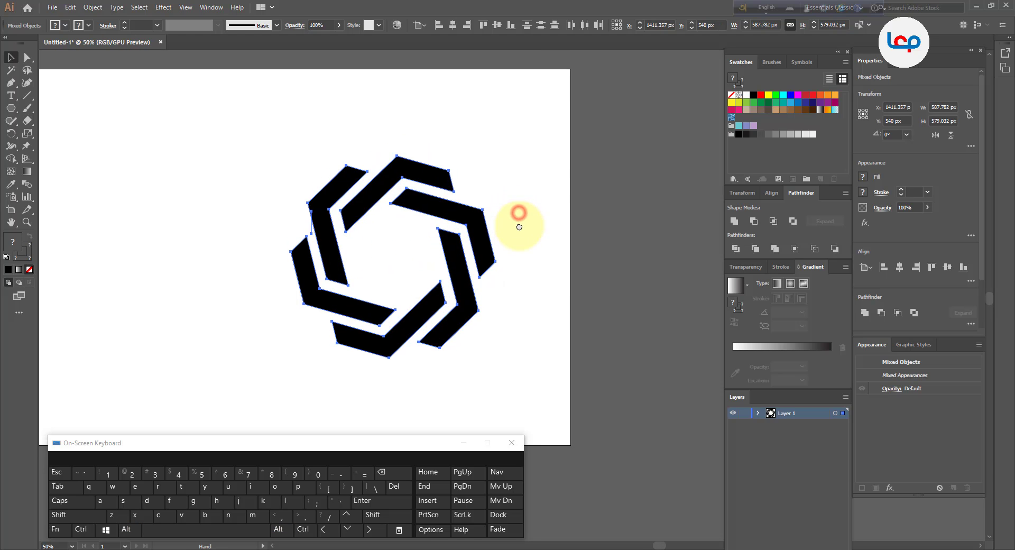
left_click(525, 240)
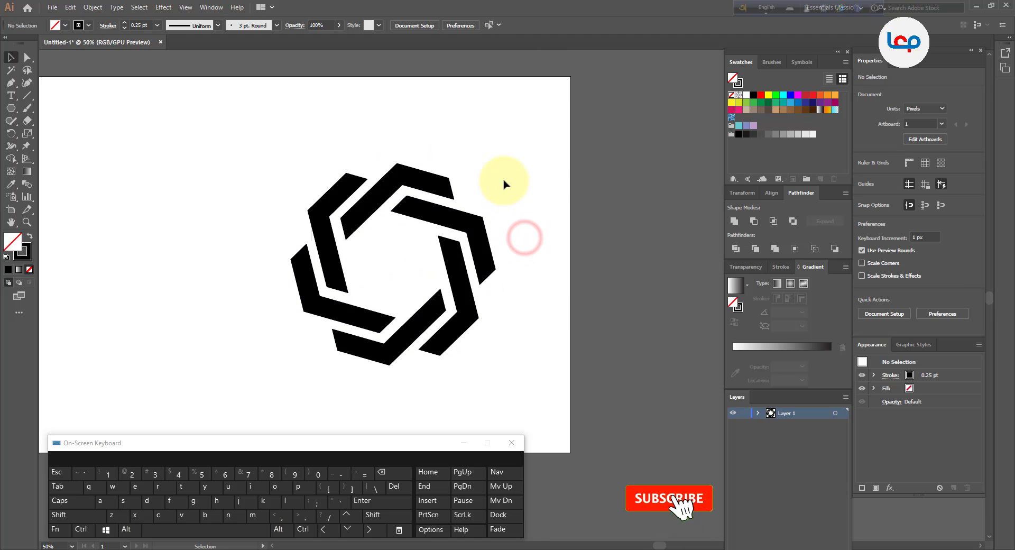
Fill the top chevron with red (R=237 G=28 B=36) and the upper-right chevron with green.
left_click(417, 176)
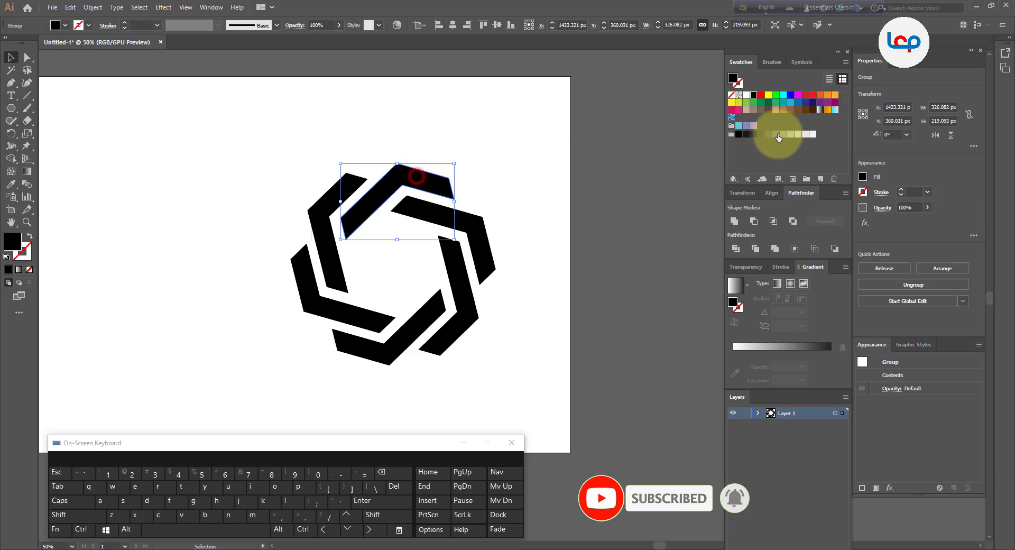
left_click(813, 95)
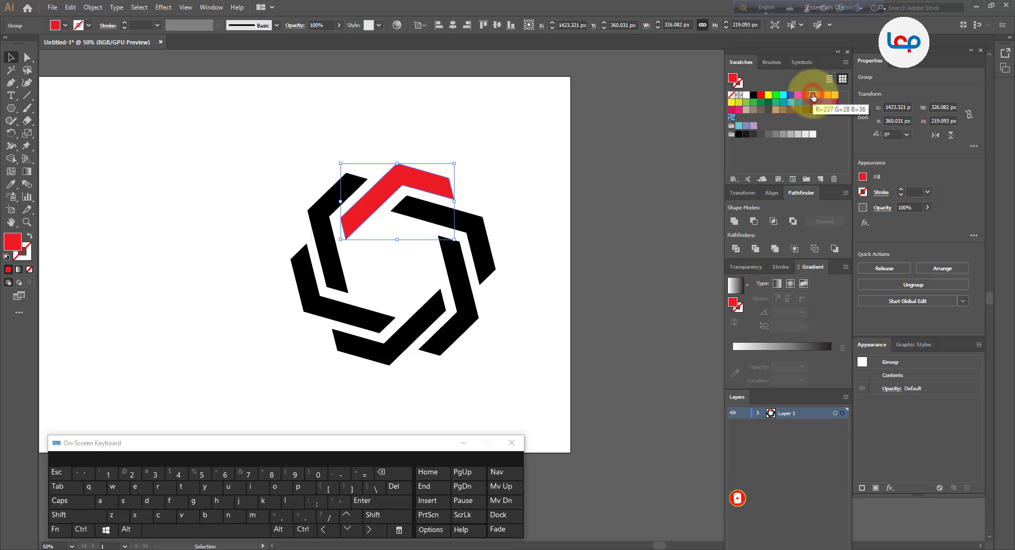
left_click(556, 189)
left_click(491, 233)
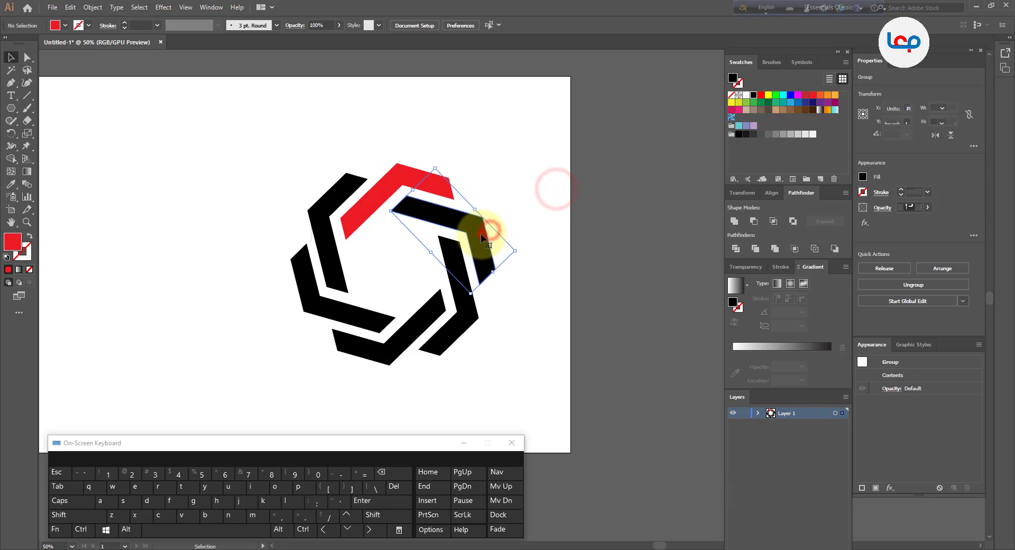
left_click(754, 103)
left_click(532, 211)
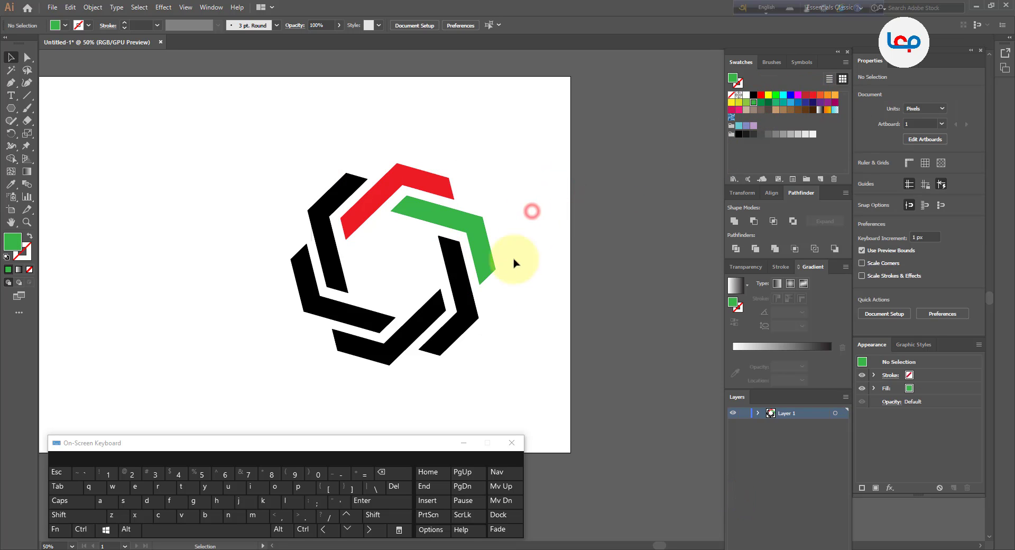
Fill the lower-right chevron with yellow-green and the bottom chevron with light brown.
left_click(472, 316)
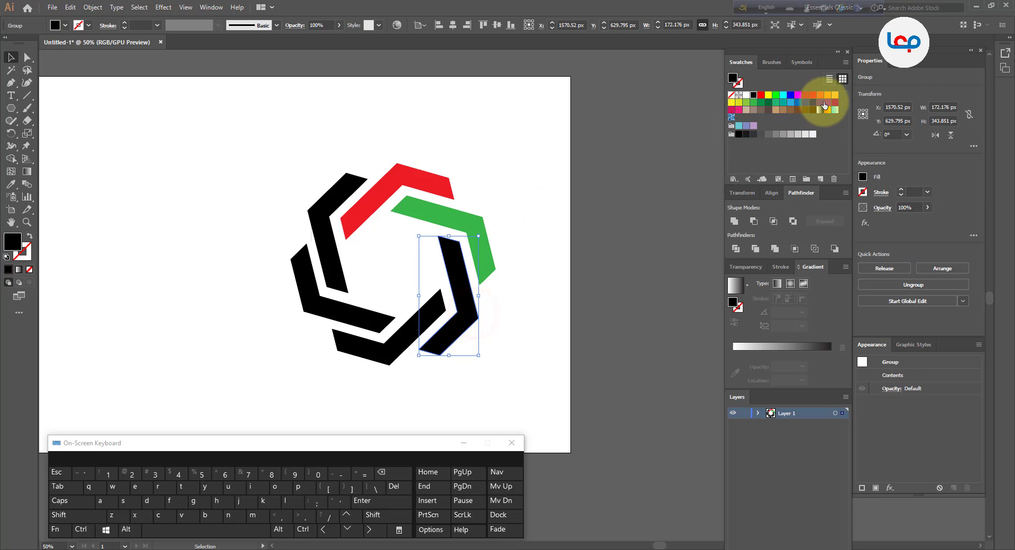
left_click(739, 102)
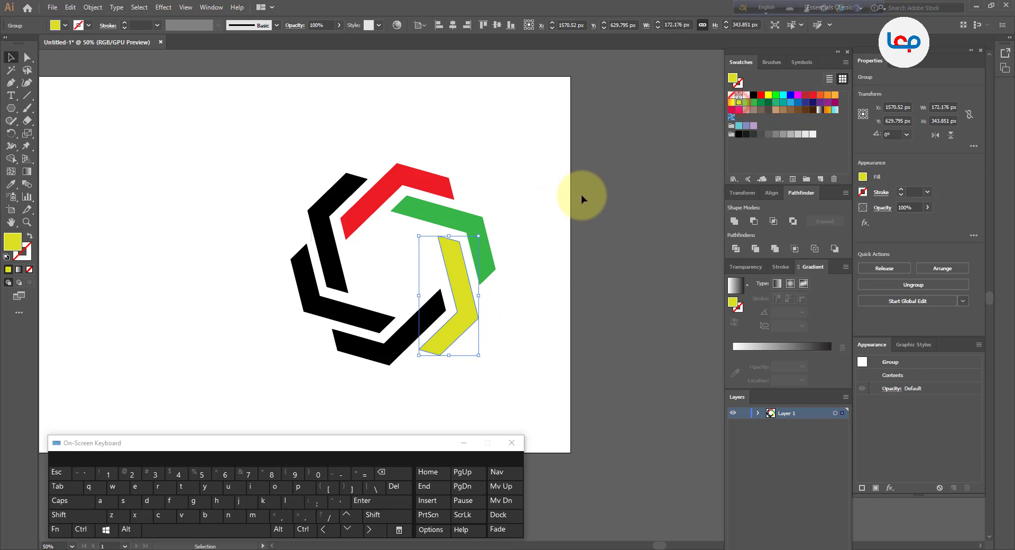
left_click(582, 194)
left_click(404, 325)
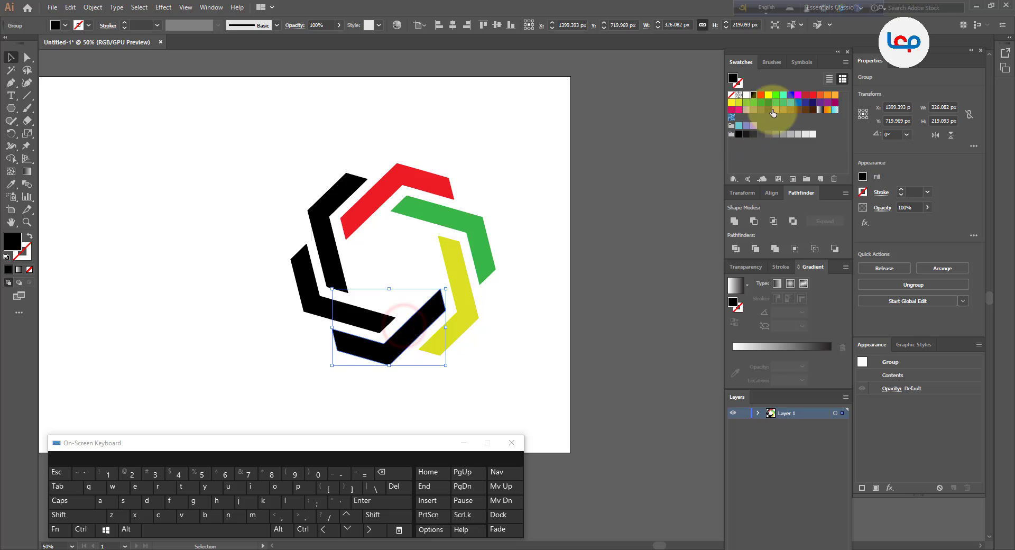
left_click(761, 110)
left_click(783, 110)
left_click(501, 220)
Fill the lower-left chevron with dark blue and the upper-left chevron with light orange.
left_click(361, 310)
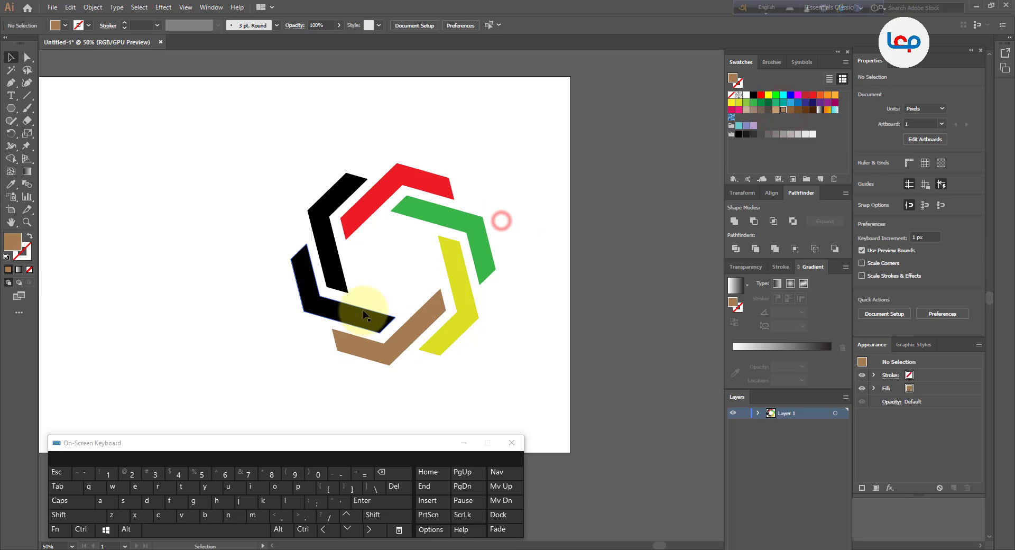
left_click(791, 104)
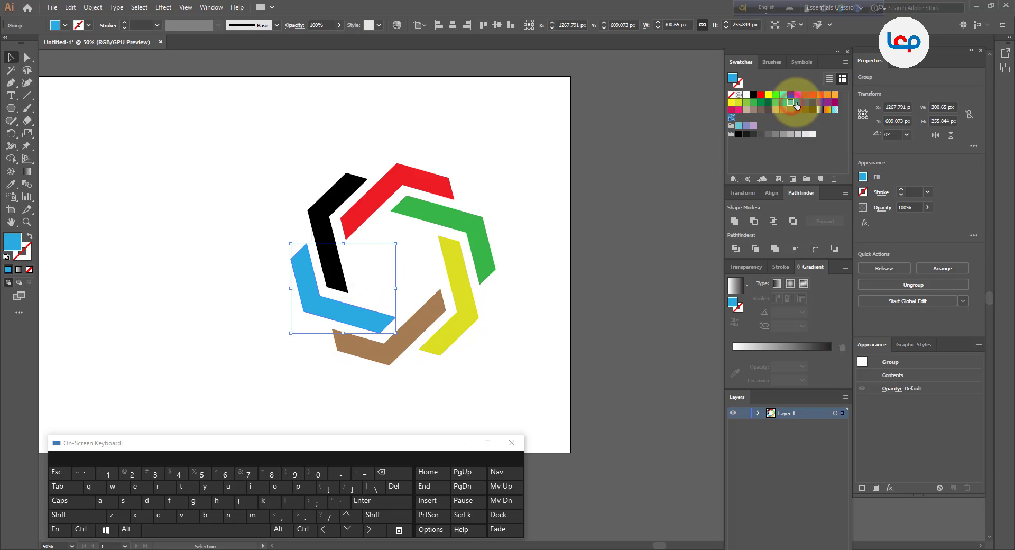
left_click(798, 102)
left_click(511, 173)
left_click(342, 183)
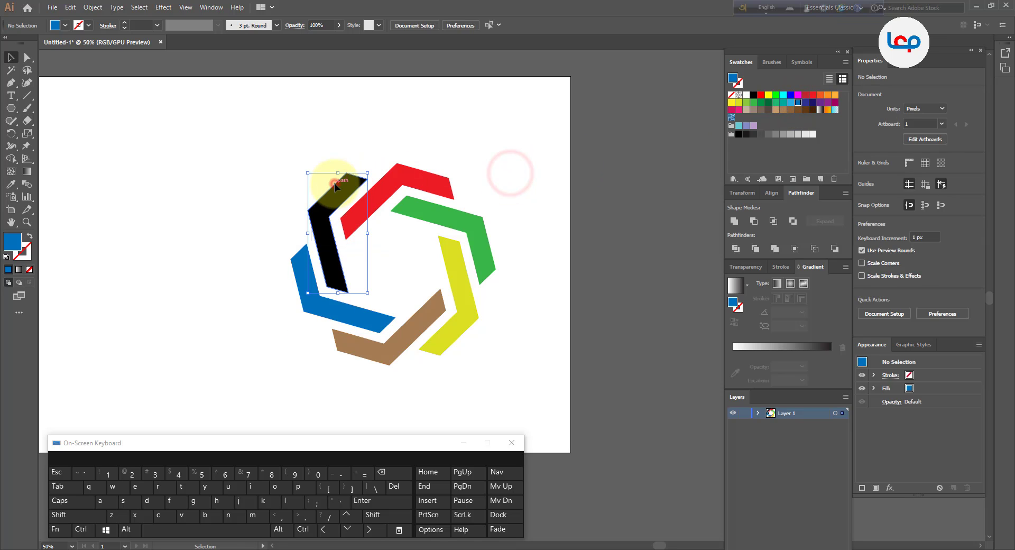
left_click(733, 110)
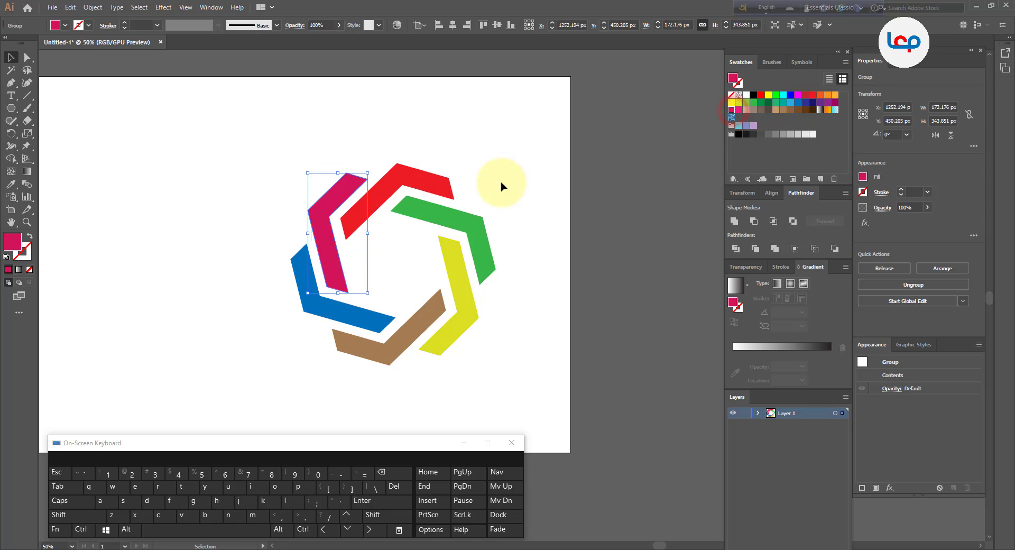
left_click(835, 96)
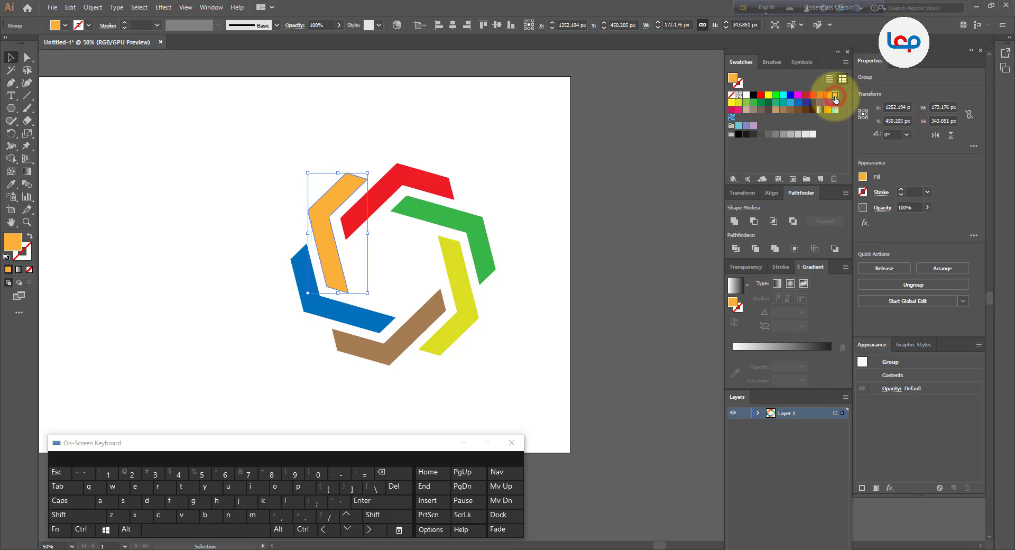
left_click(552, 226)
Delete the stray path beside the orange chevron's outer edge.
left_click_drag(505, 132, 260, 382)
left_click(206, 331)
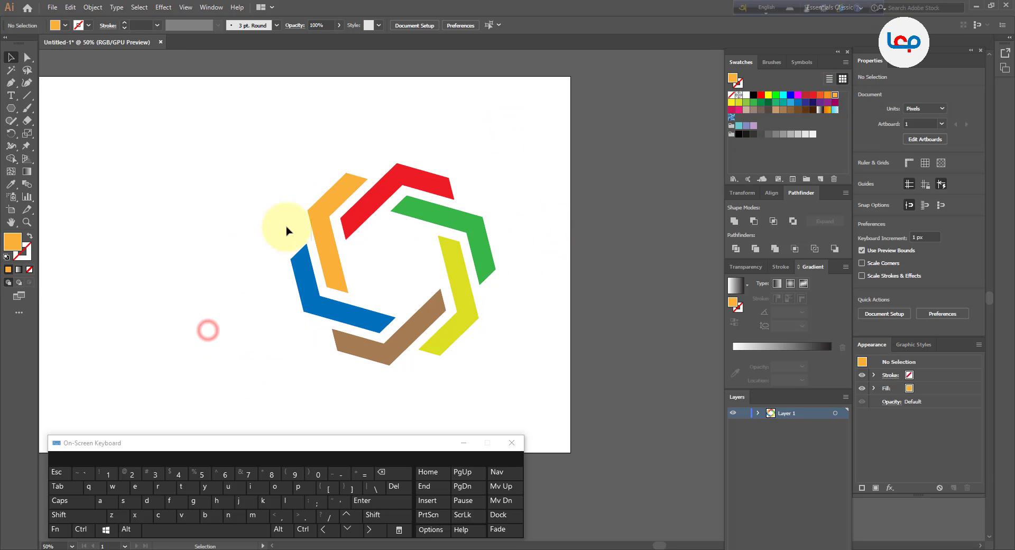
left_click(310, 235)
left_click(310, 234)
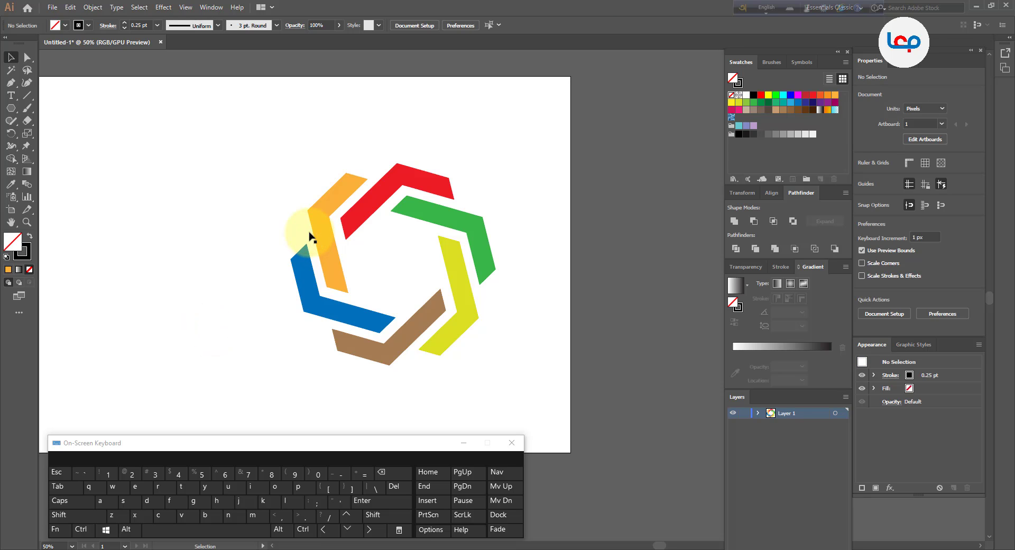
Group all six coloured chevrons and shift the group left and slightly up to about X 1318 px, Y 512 px.
left_click_drag(256, 159, 594, 397)
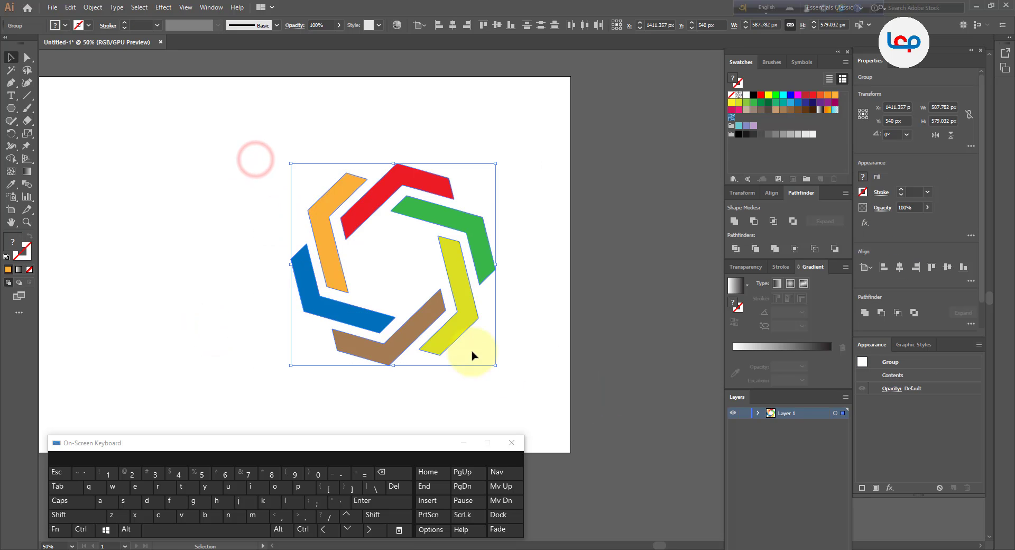
right_click(476, 251)
left_click(510, 316)
left_click_drag(467, 318, 436, 308)
left_click(307, 174)
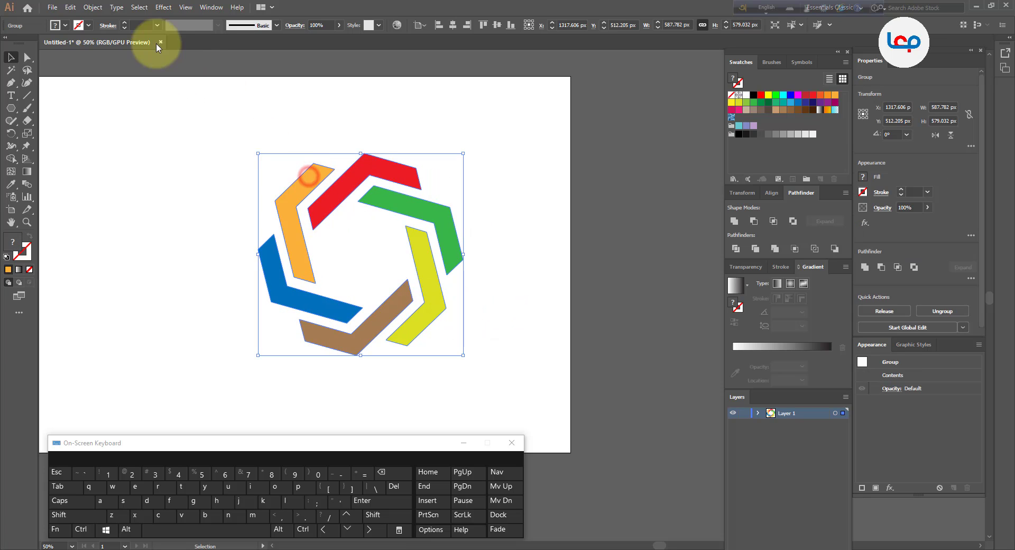
Start a Drop Shadow effect on the logo group with 71% opacity and 6 px X and Y offsets, and turn on its preview.
left_click(163, 7)
mouse_move(183, 130)
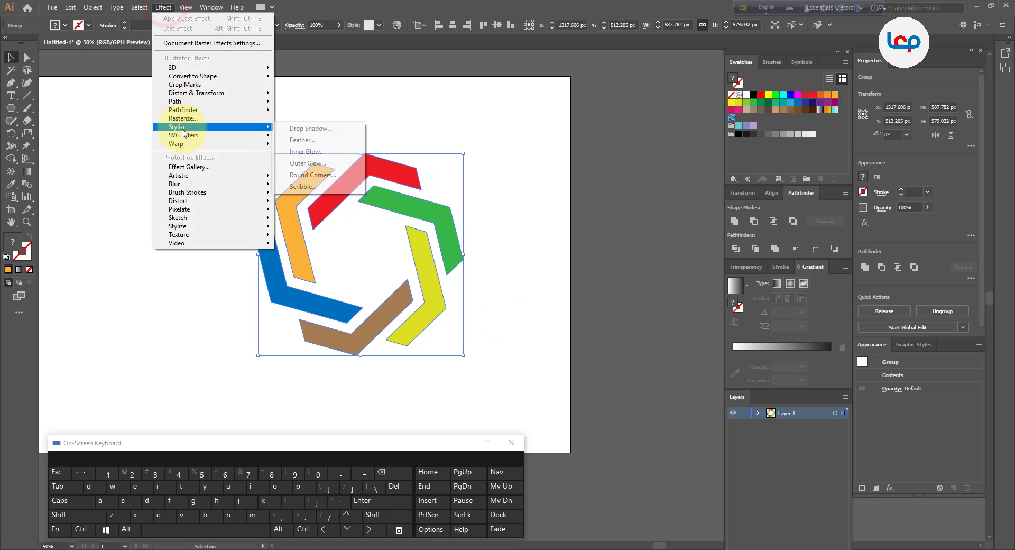
left_click(286, 128)
left_click_drag(578, 238, 557, 138)
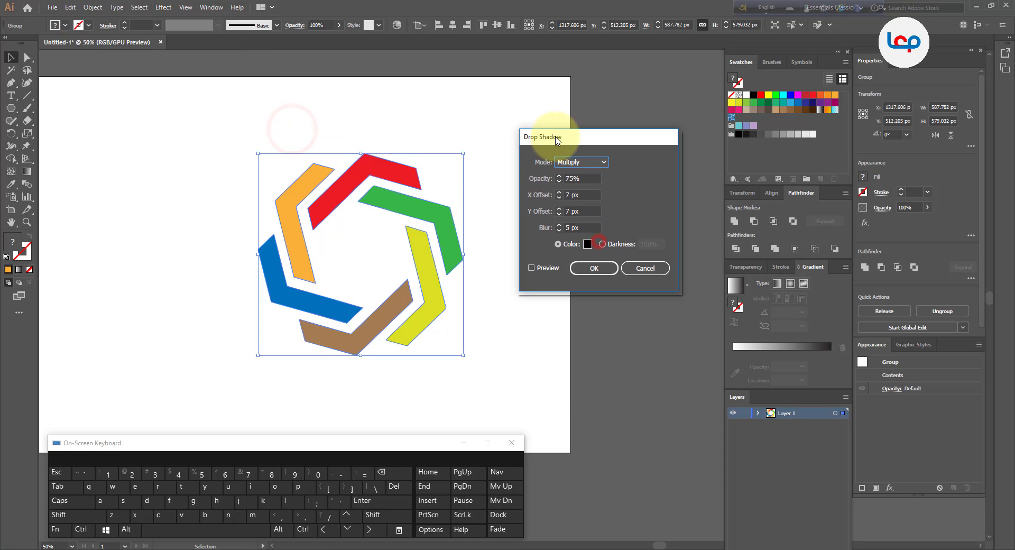
type("71")
left_click(570, 195)
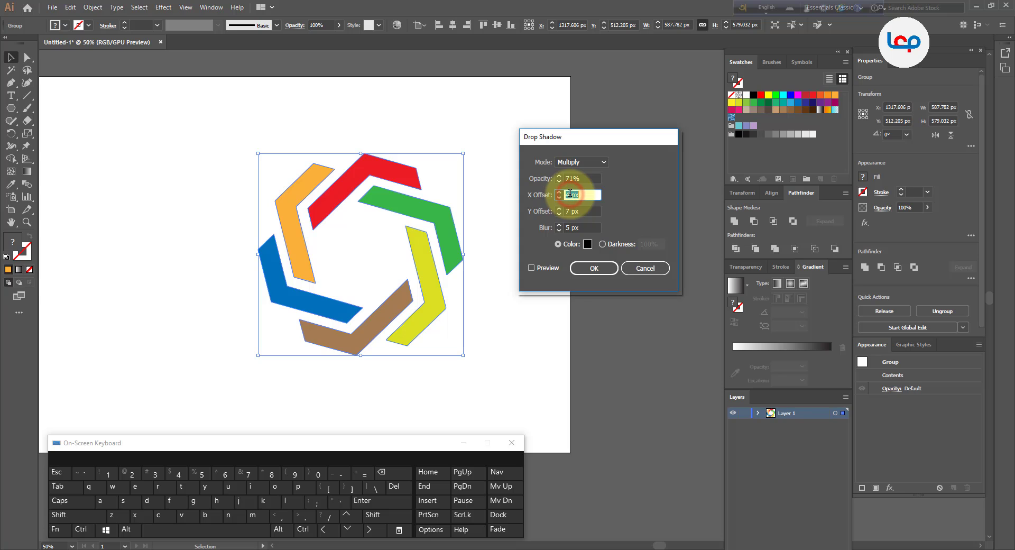
key("Up")
key("Up")
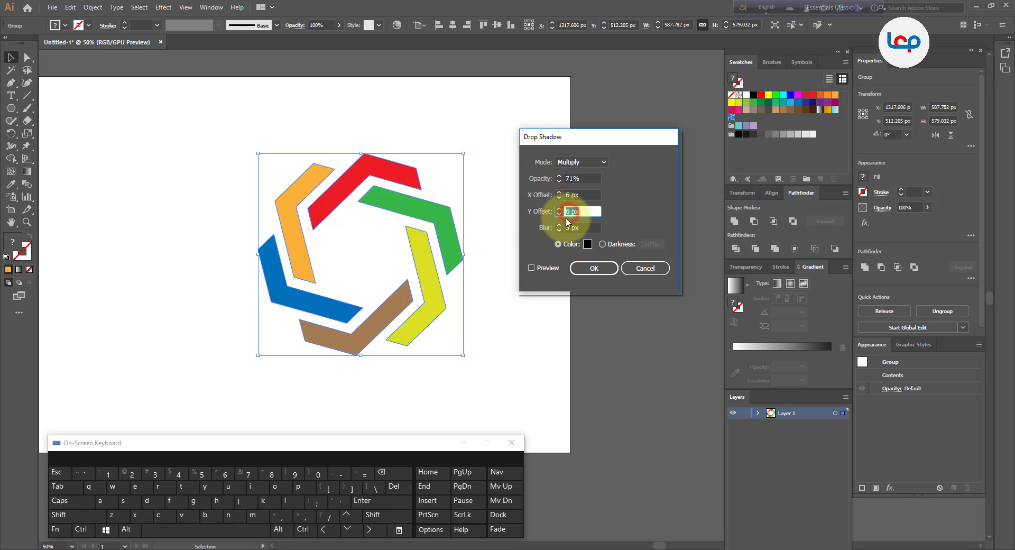
left_click(540, 269)
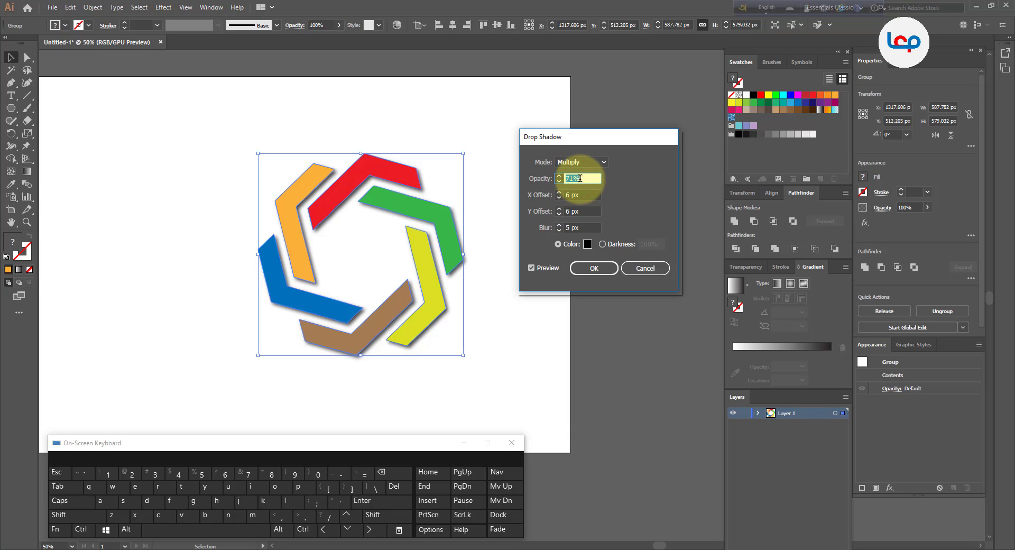
Set the drop shadow to 70% opacity, 7 px X and Y offsets and 7 px blur, apply it and deselect the group.
key("Down")
double_click(567, 196)
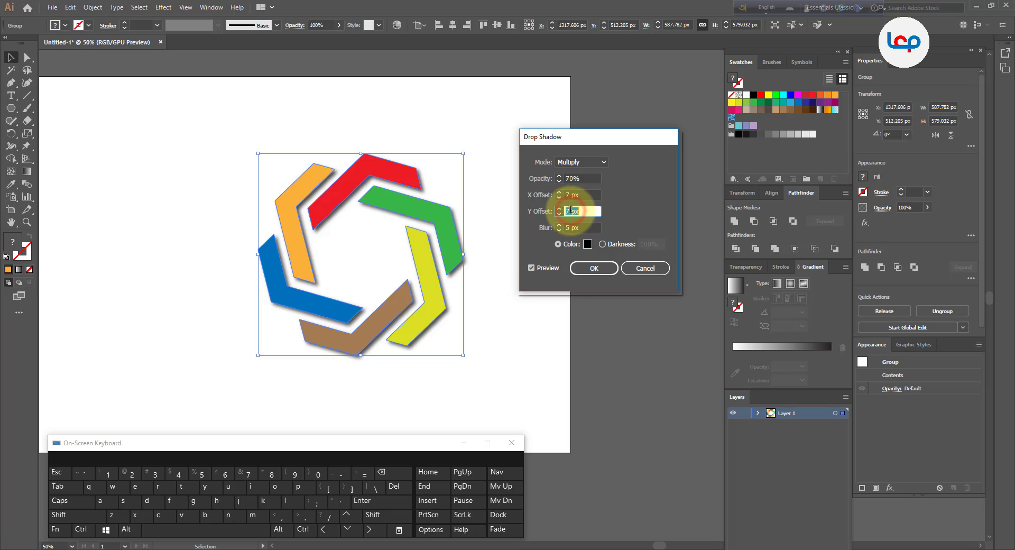
triple_click(571, 227)
type("0")
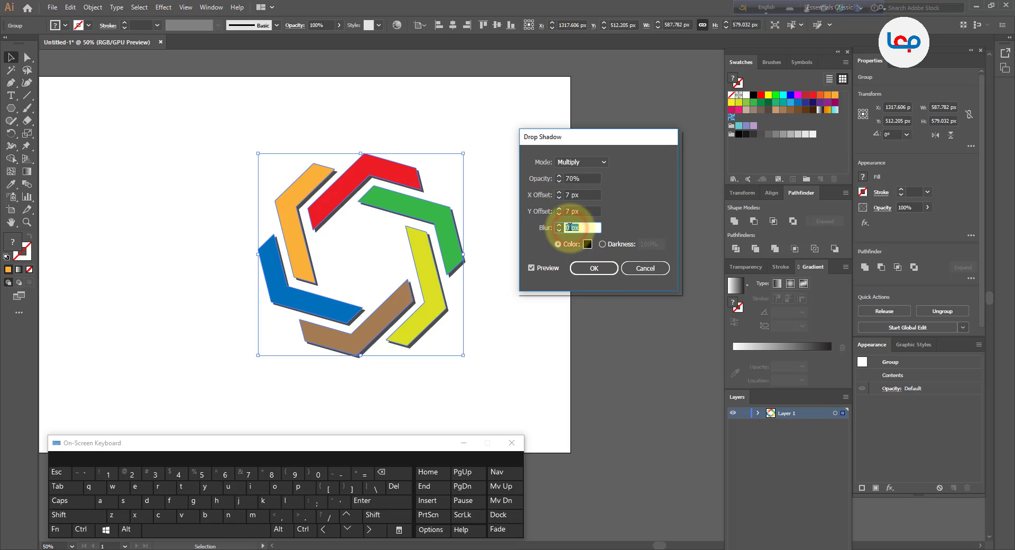
type("6")
key("Down")
key("Down")
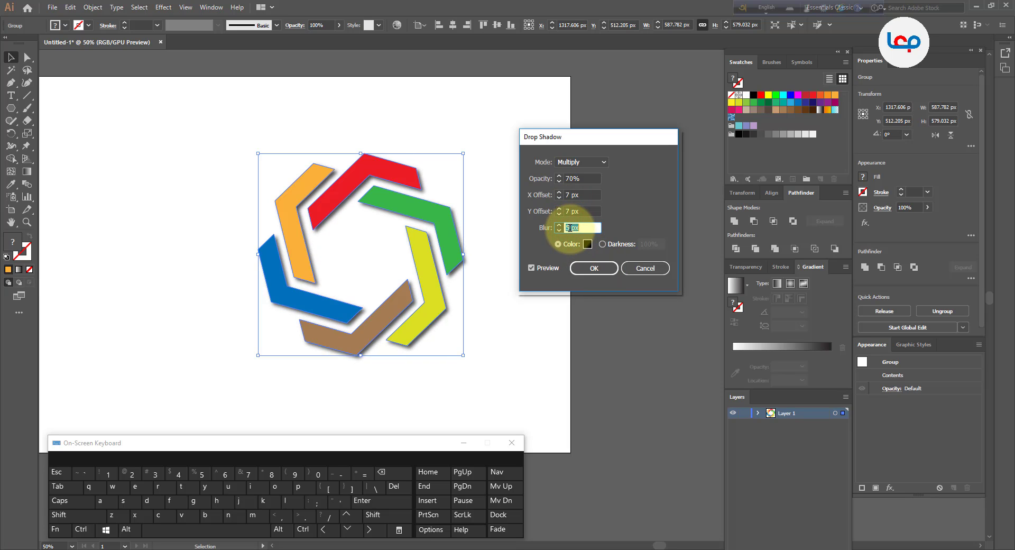
key("Up")
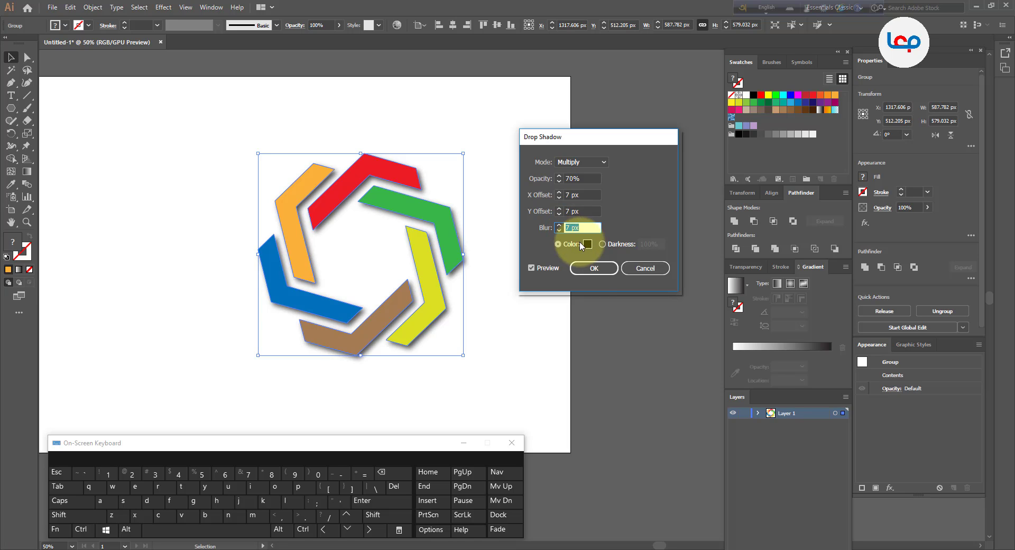
left_click(587, 270)
left_click(527, 312)
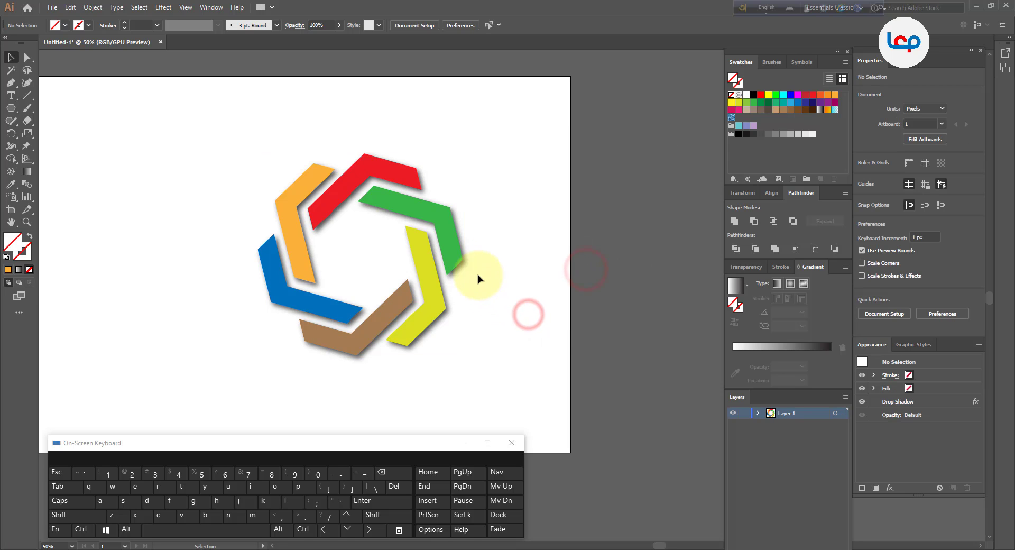
Enlarge the logo group proportionally from its centre to about 842 × 830 px.
left_click(454, 241)
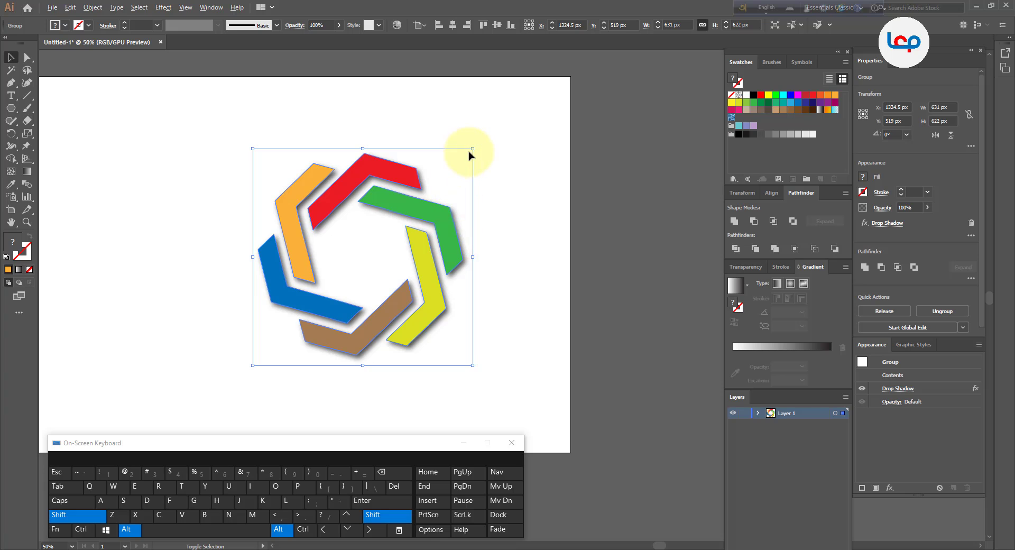
left_click_drag(473, 148, 522, 121)
left_click(547, 154)
Move the enlarged logo group right to about X 1440 px, towards the artboard's right edge.
scroll(526, 188, "down", 1)
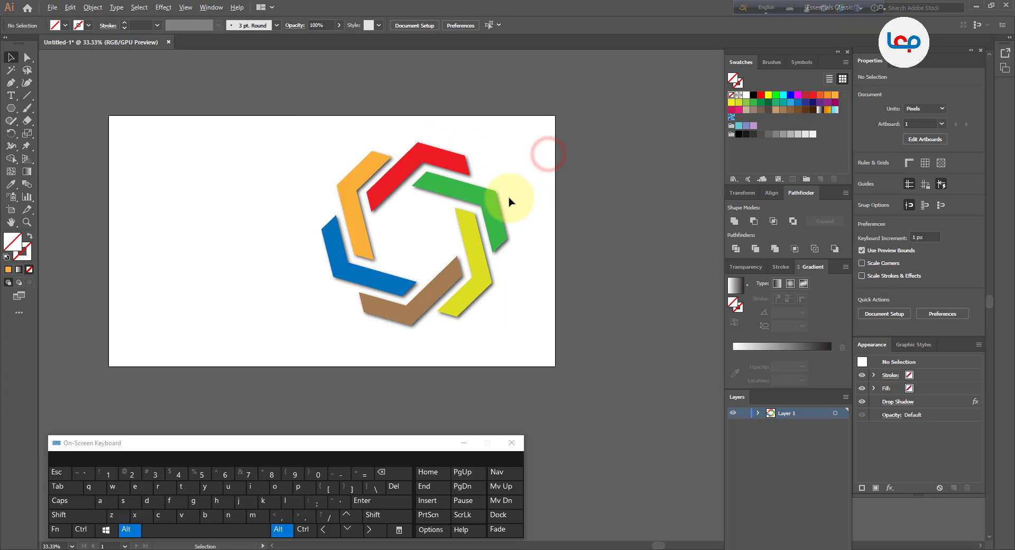
left_click_drag(497, 207, 525, 207)
left_click(574, 221)
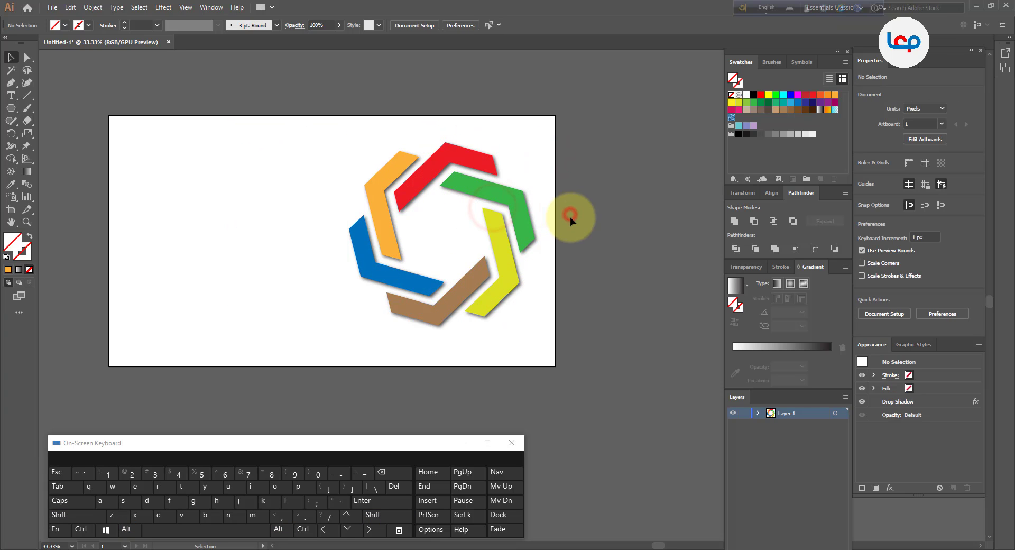
Scale the logo group down proportionally about its centre so it sits clear of the artboard's right edge, and deselect it.
left_click(517, 208)
left_click_drag(538, 141, 572, 186)
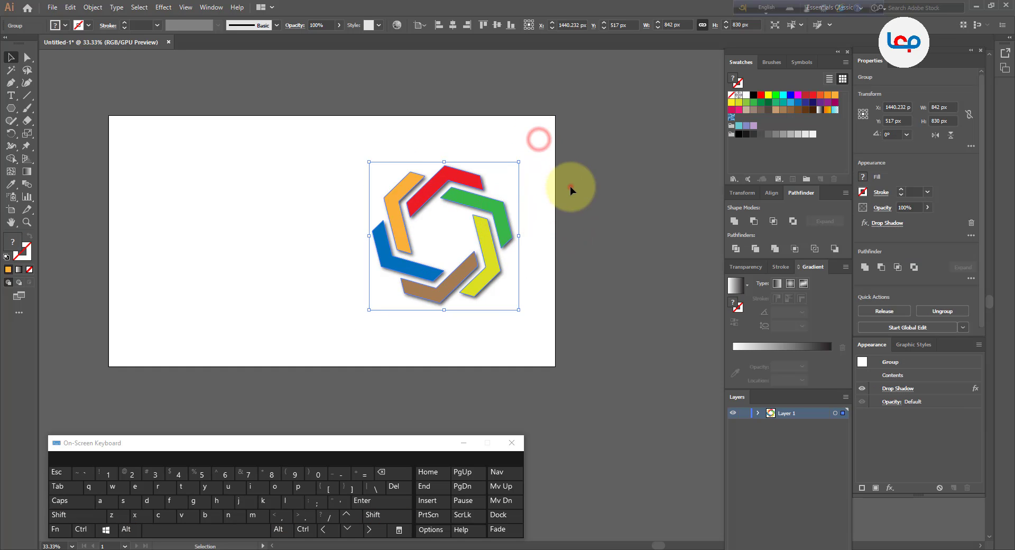
left_click(338, 220)
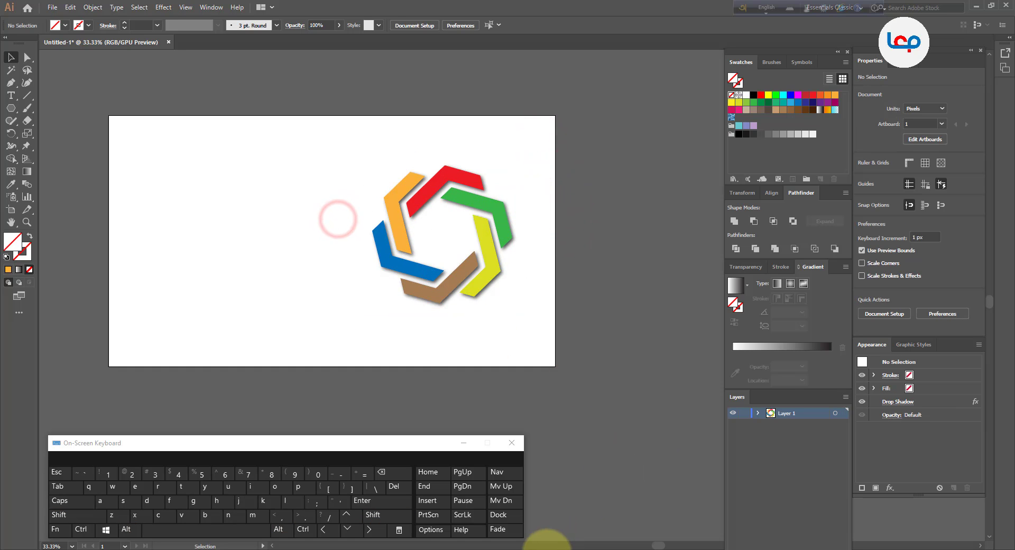